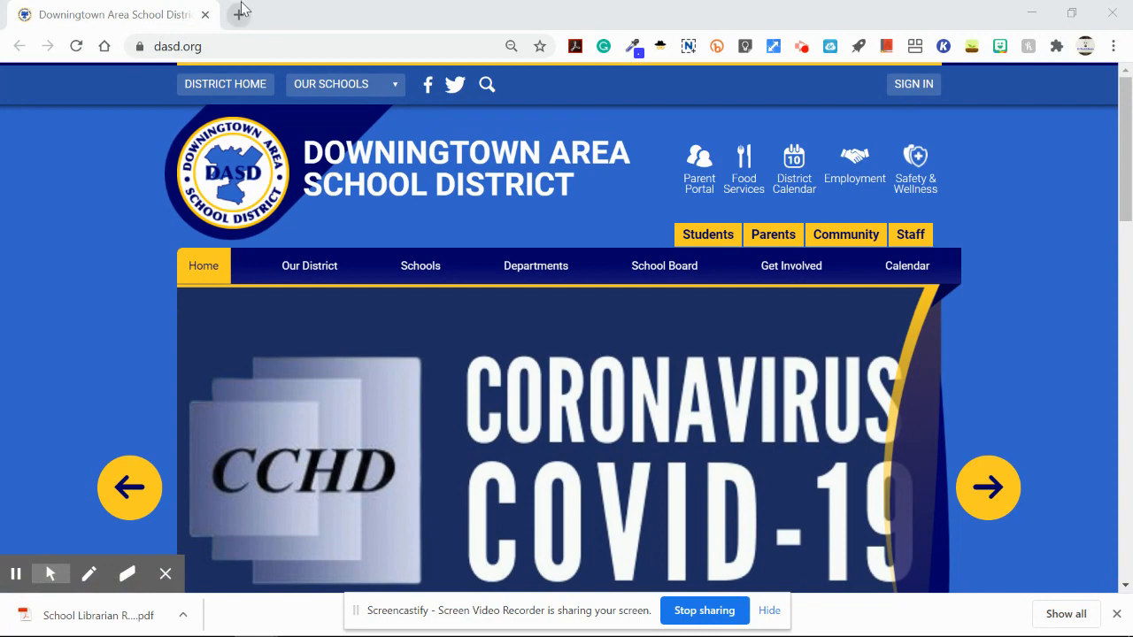
# Step: Open NoodleTools from the district's ClassLink launchpad
pyautogui.click(354, 76)
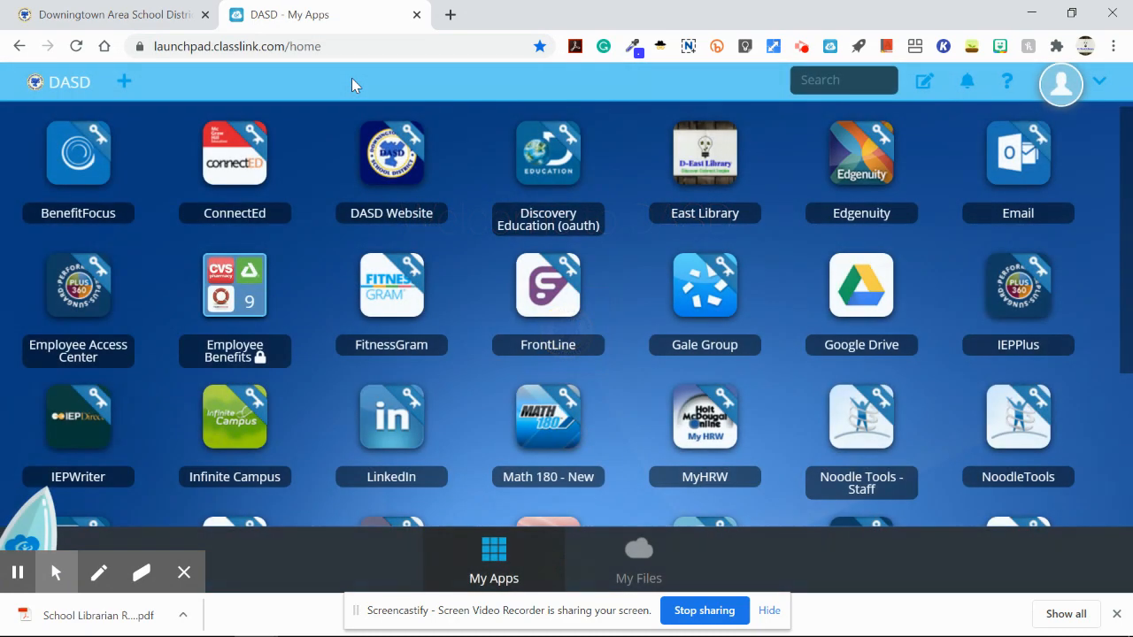
pyautogui.click(1029, 427)
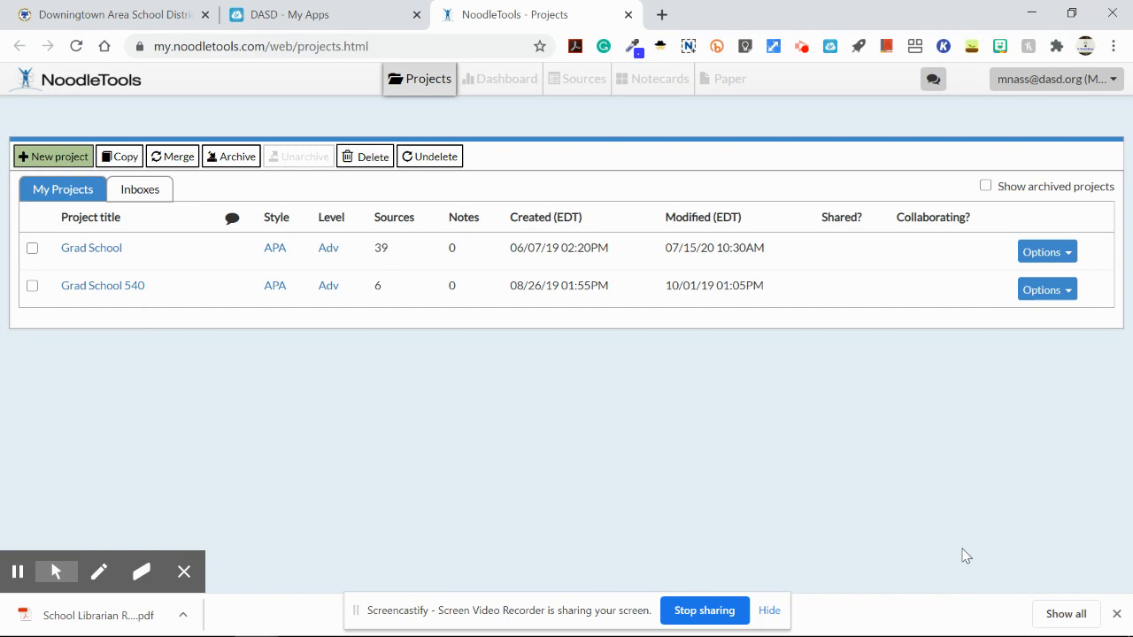
# Step: Open the personal NoodleTools profile, review the school location setting, and save the profile
pyautogui.click(1079, 85)
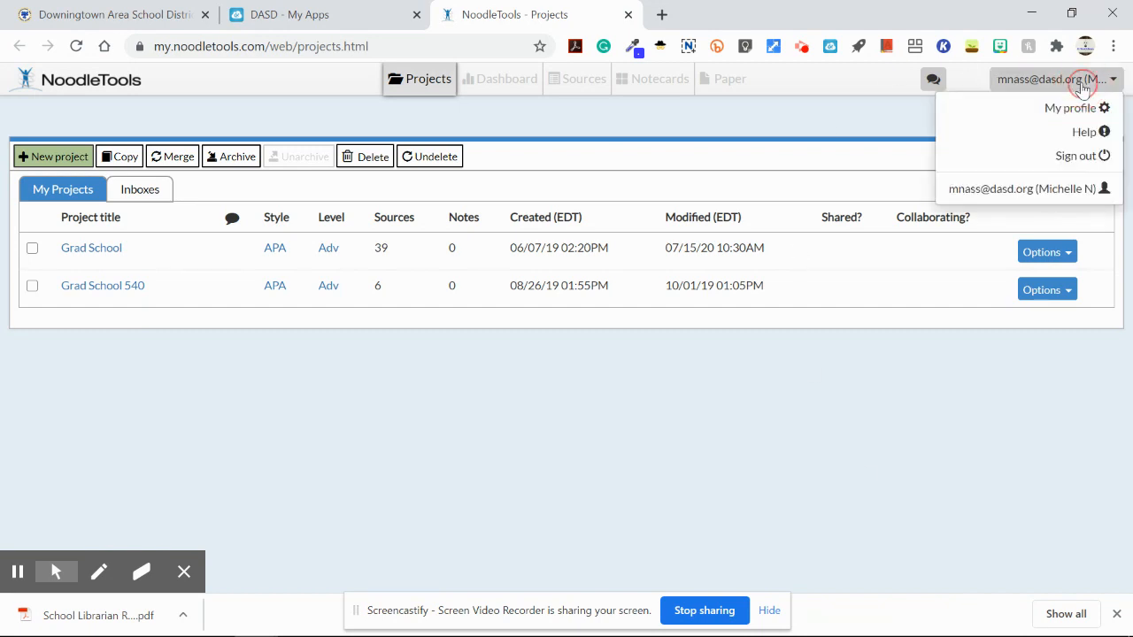
pyautogui.click(1084, 108)
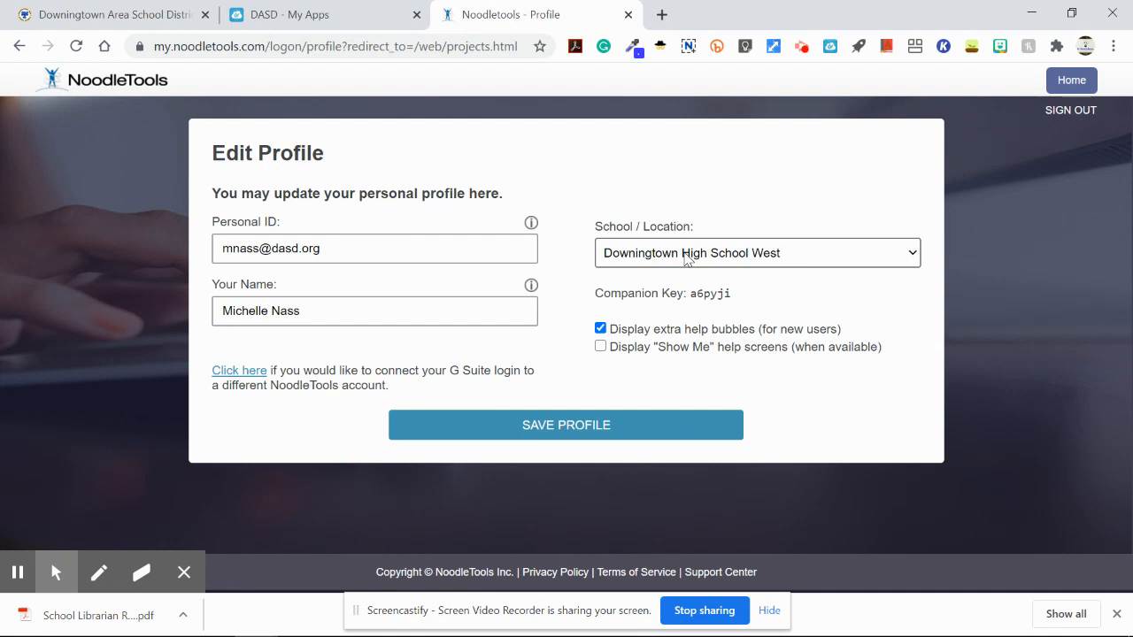
pyautogui.click(642, 426)
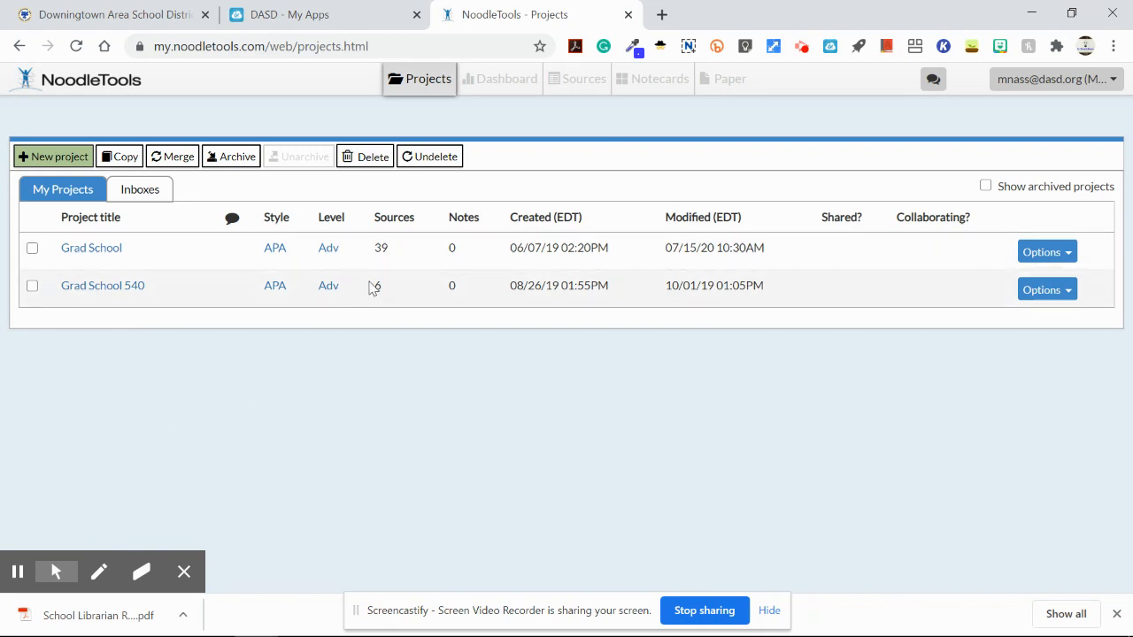
# Step: Select the Grad School project, examine its available project options, and deselect it again
pyautogui.click(32, 251)
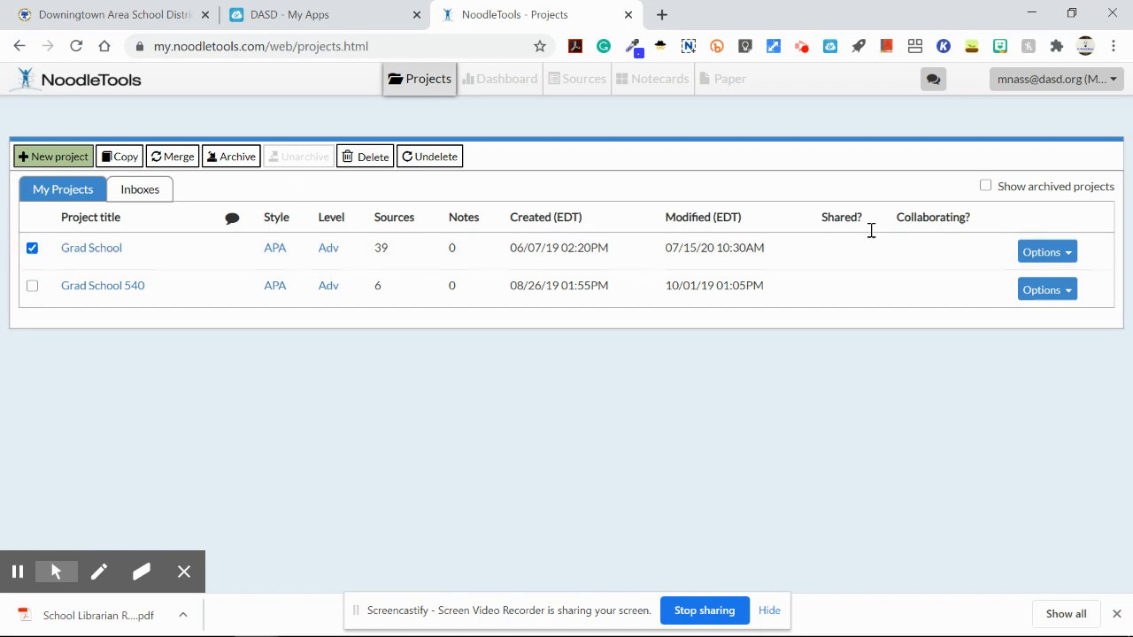
pyautogui.click(1045, 253)
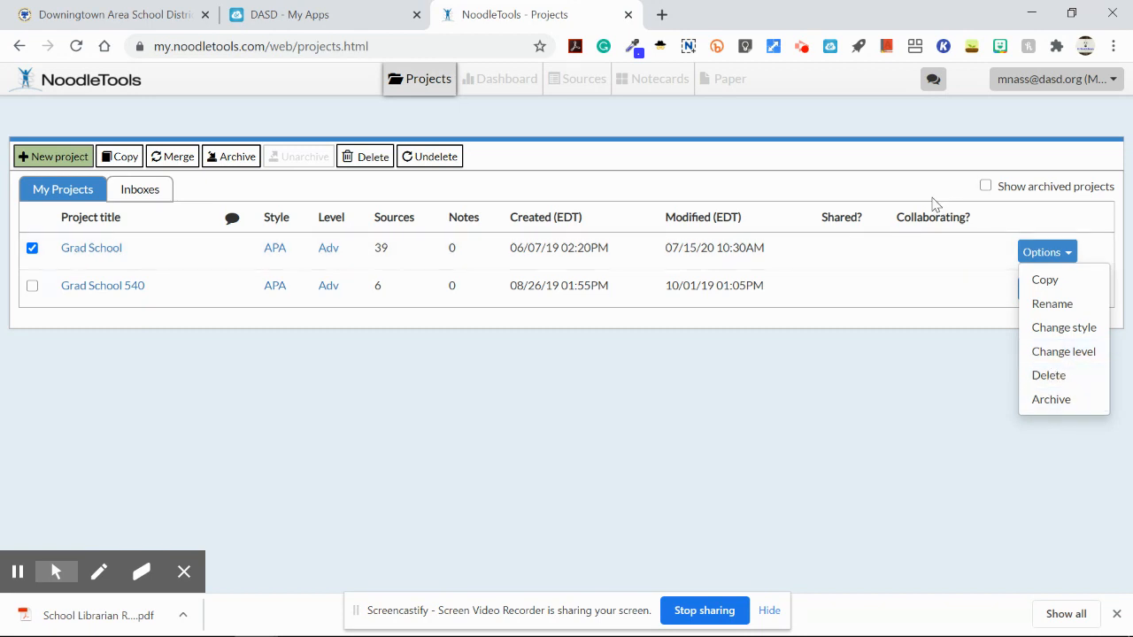
pyautogui.click(32, 248)
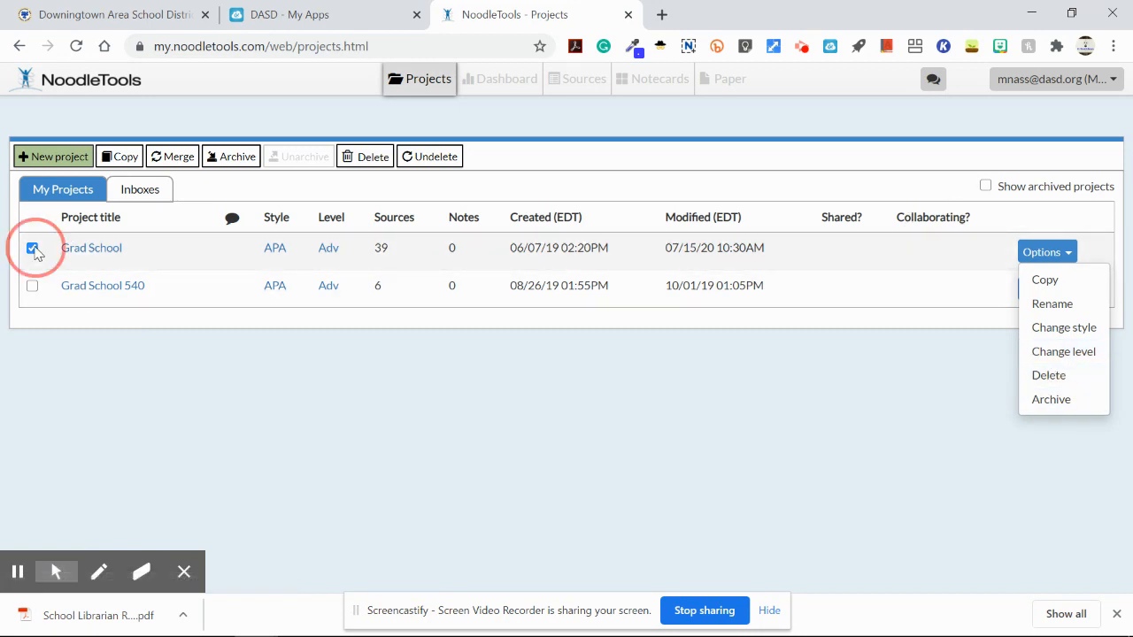
# Step: Create a new project titled "sample" with the MLA citation style and Advanced citation level
pyautogui.click(79, 157)
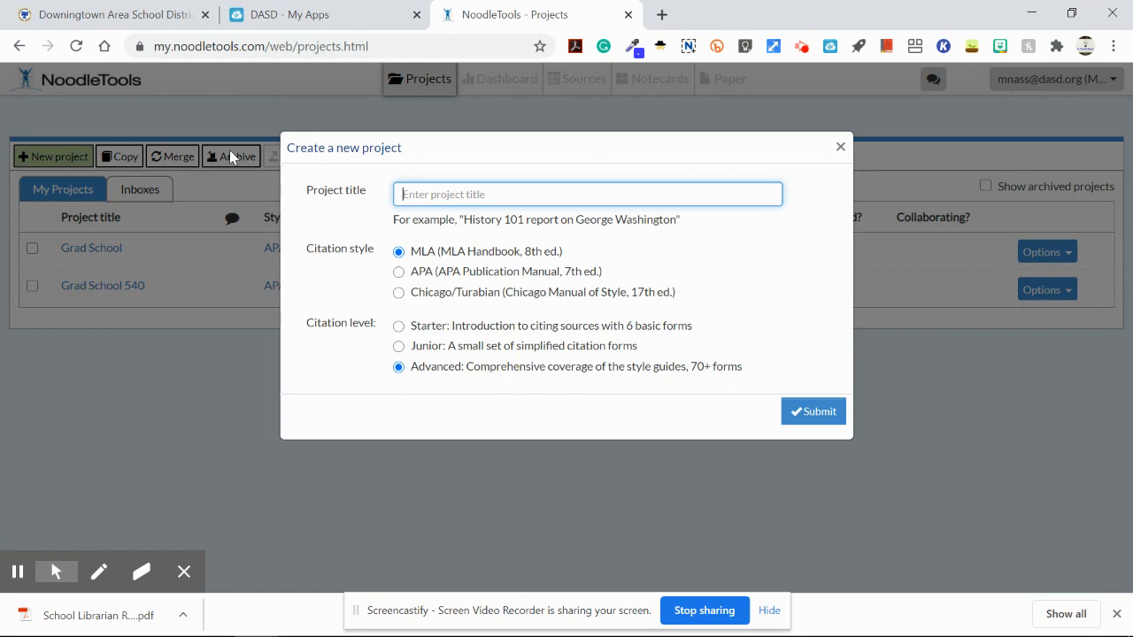
pyautogui.write('sm')
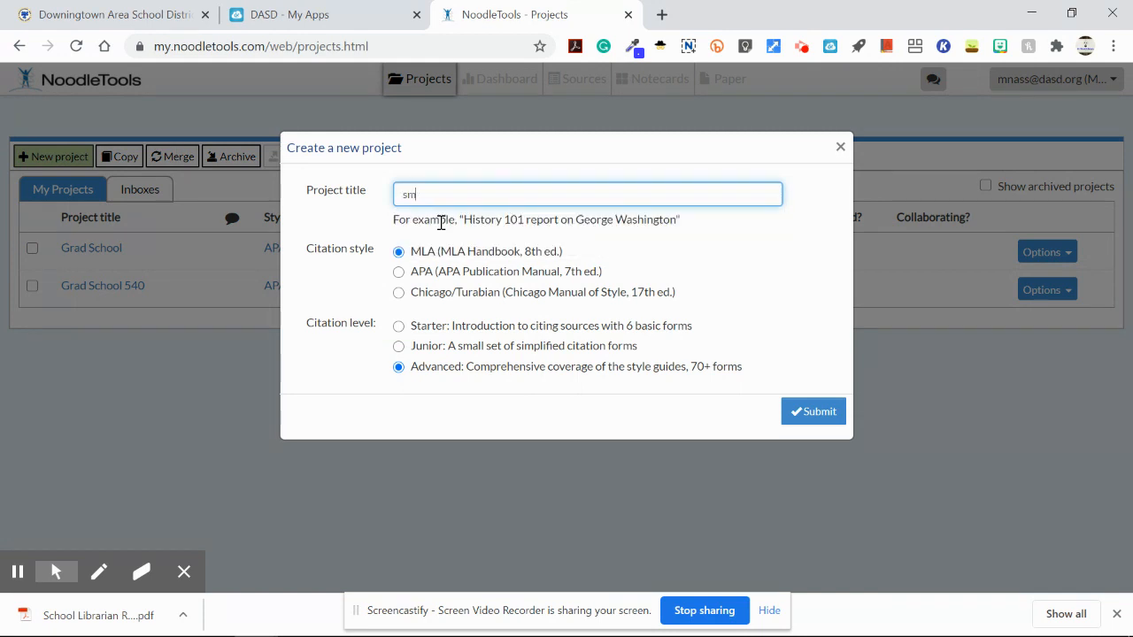
pyautogui.write('mple')
pyautogui.click(810, 411)
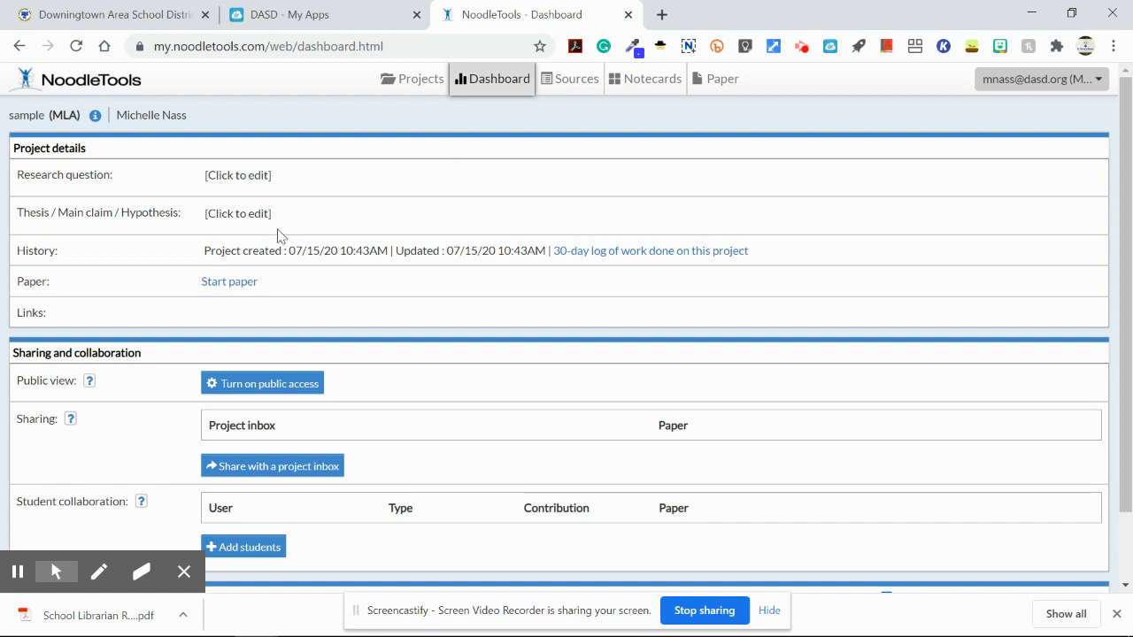
# Step: Start a Google Docs paper for the sample project and return to the project dashboard
pyautogui.click(244, 284)
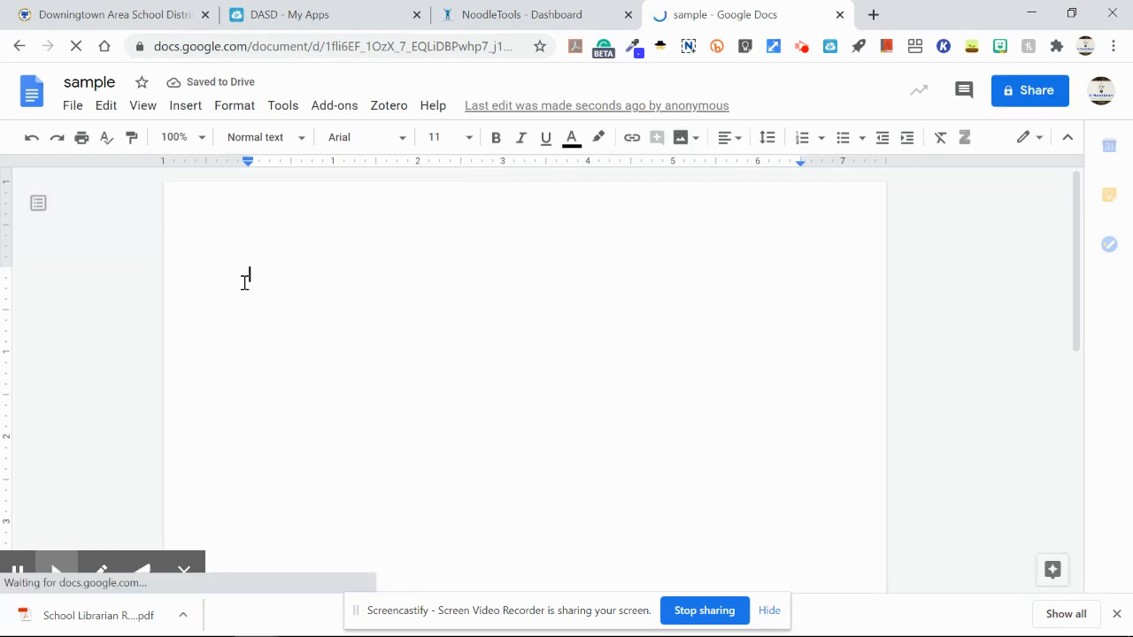
pyautogui.click(516, 12)
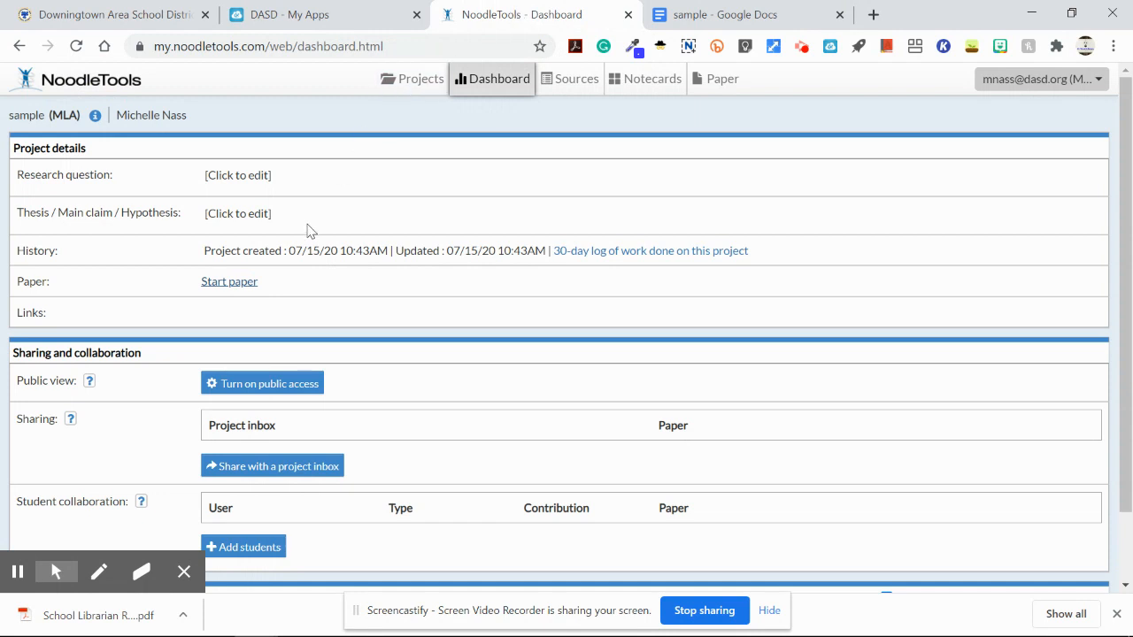
# Step: Open the project inbox sharing form and look over the student collaboration and to-do sections
pyautogui.click(320, 468)
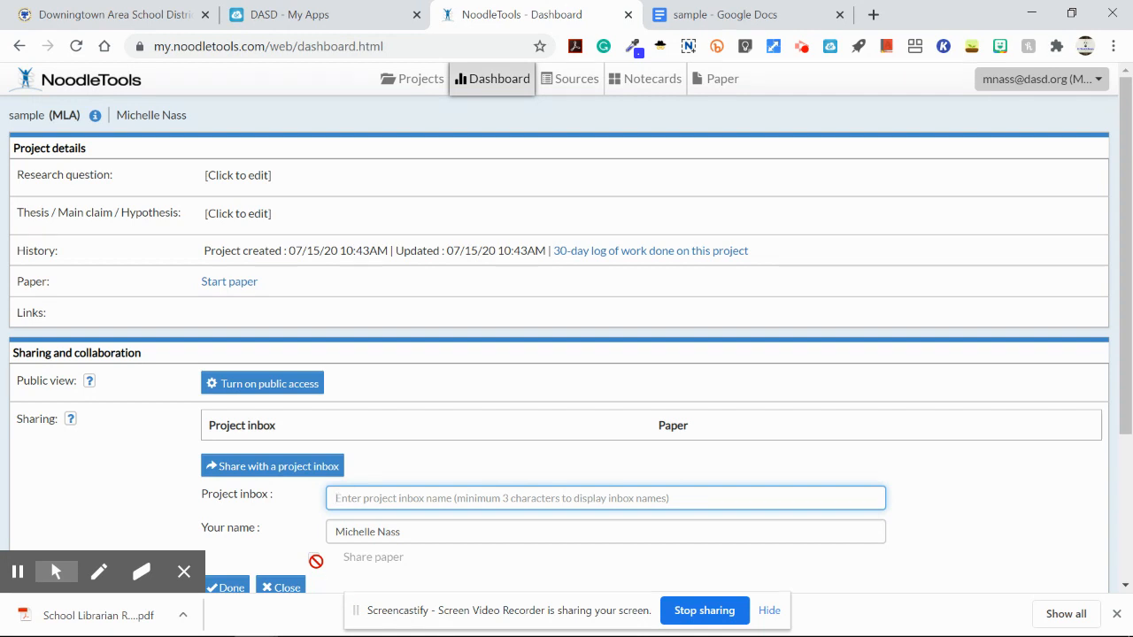
pyautogui.scroll(-3, 316, 562)
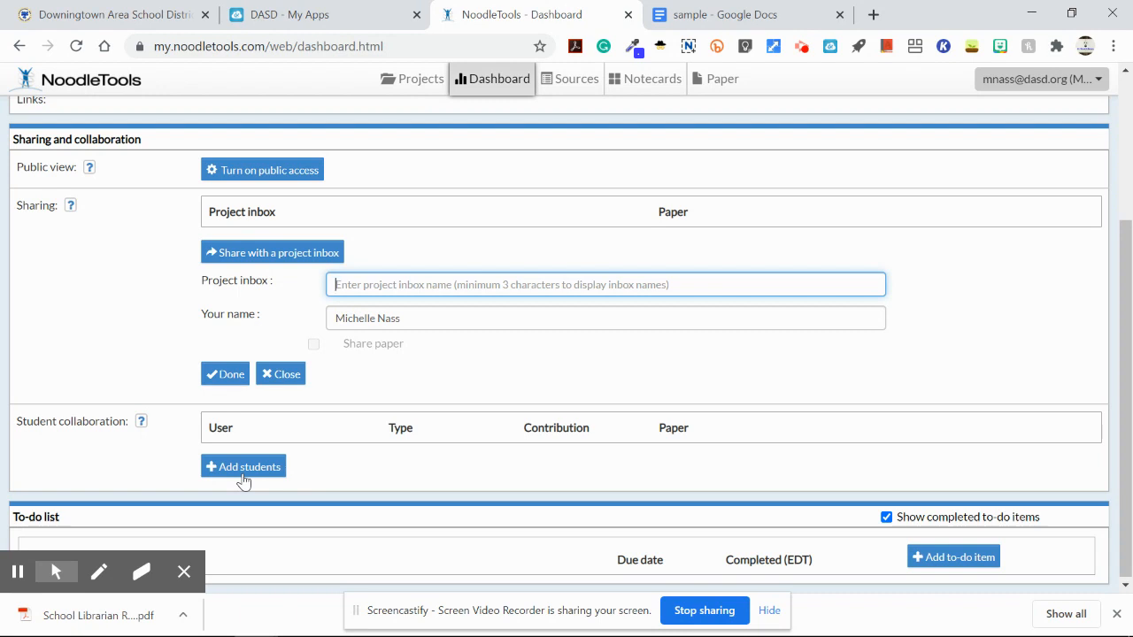
pyautogui.scroll(3, 244, 481)
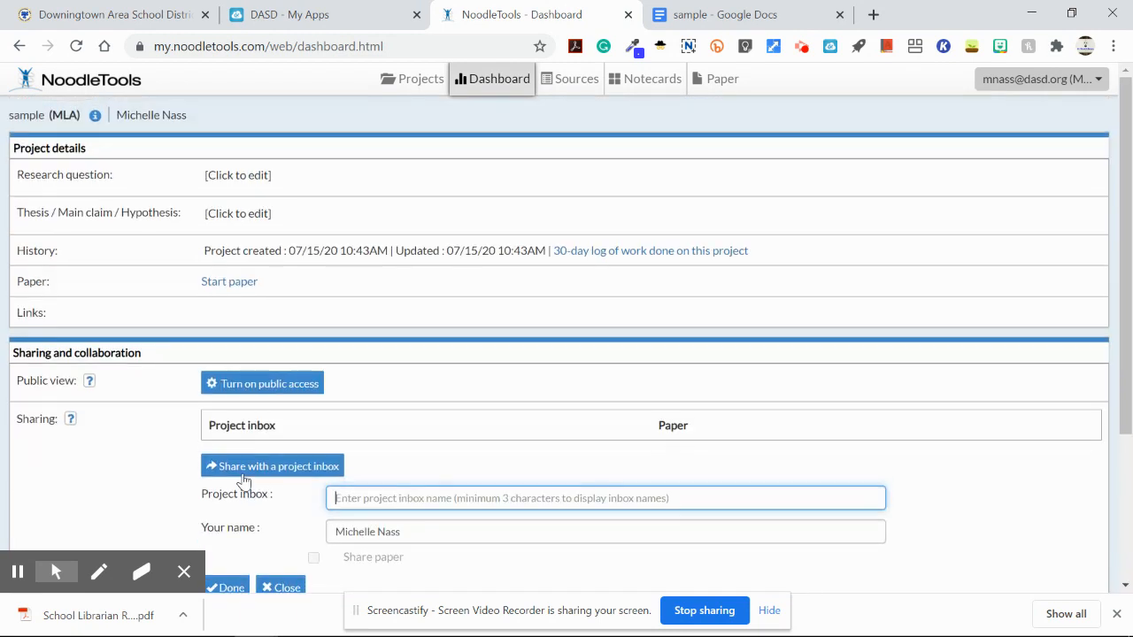
# Step: Open the Grad School project from the project list, converting its source list to APA 7th edition formatting now
pyautogui.click(573, 92)
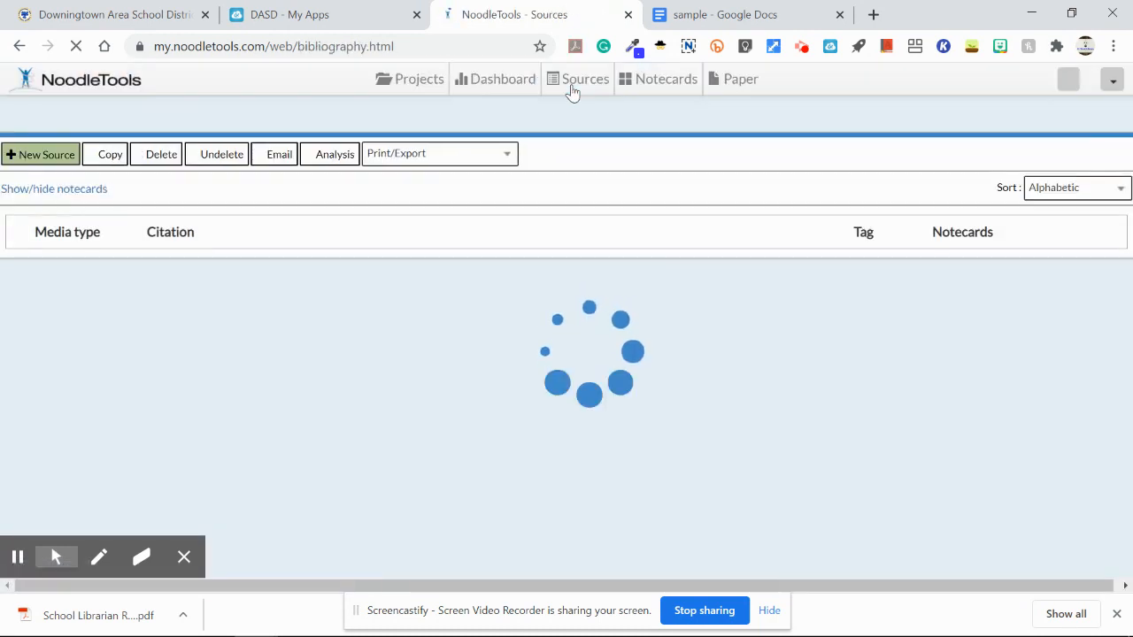
pyautogui.click(431, 82)
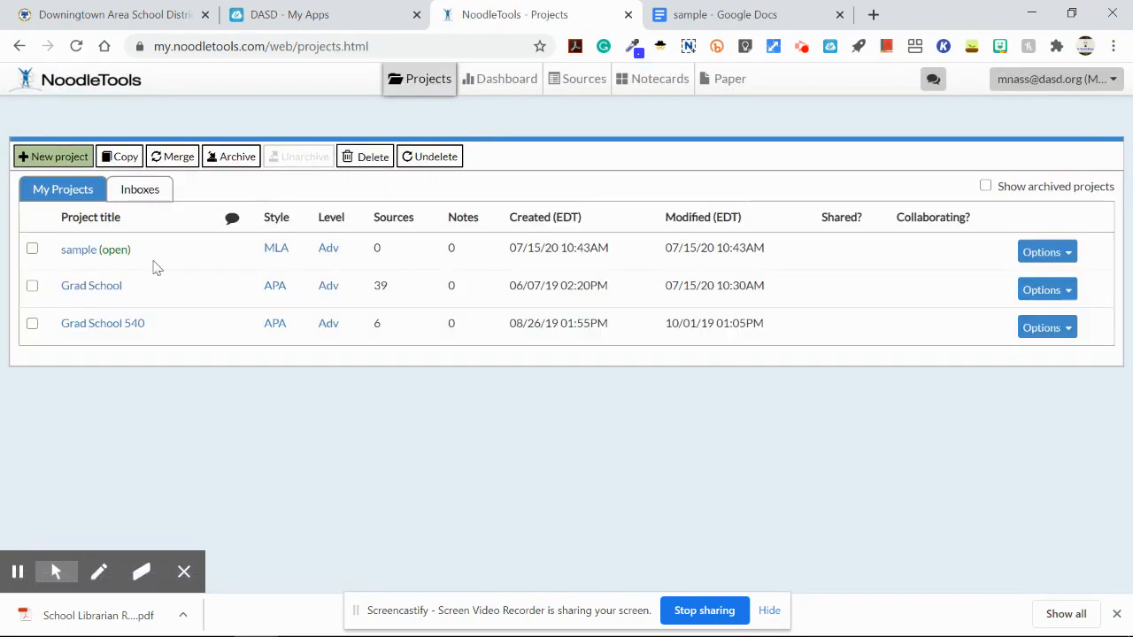
pyautogui.click(100, 289)
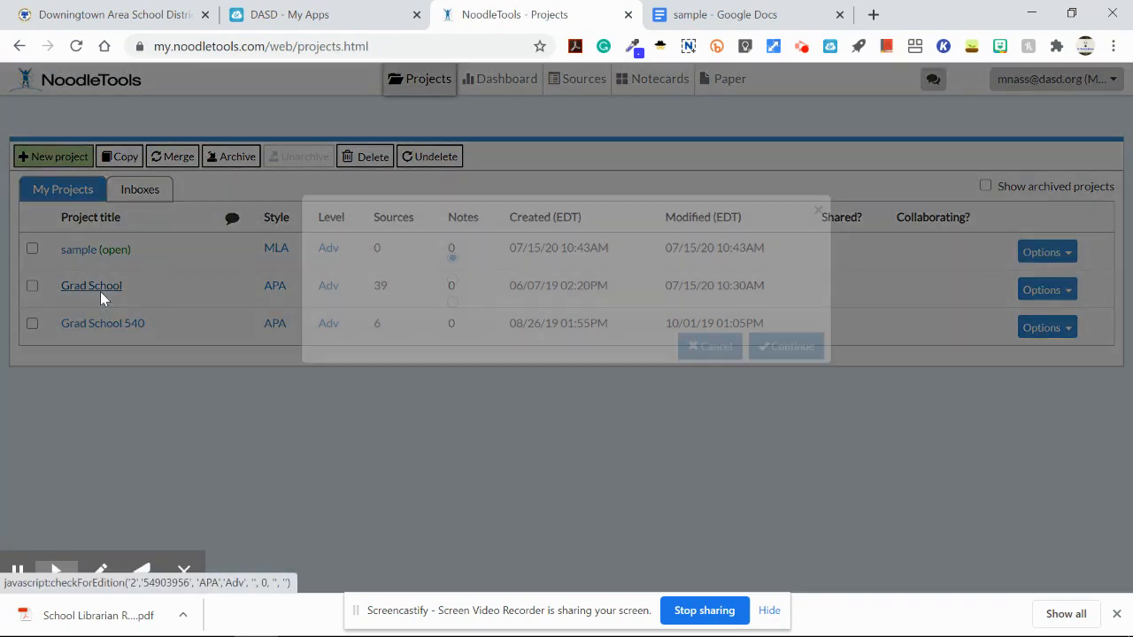
pyautogui.click(445, 388)
pyautogui.click(446, 365)
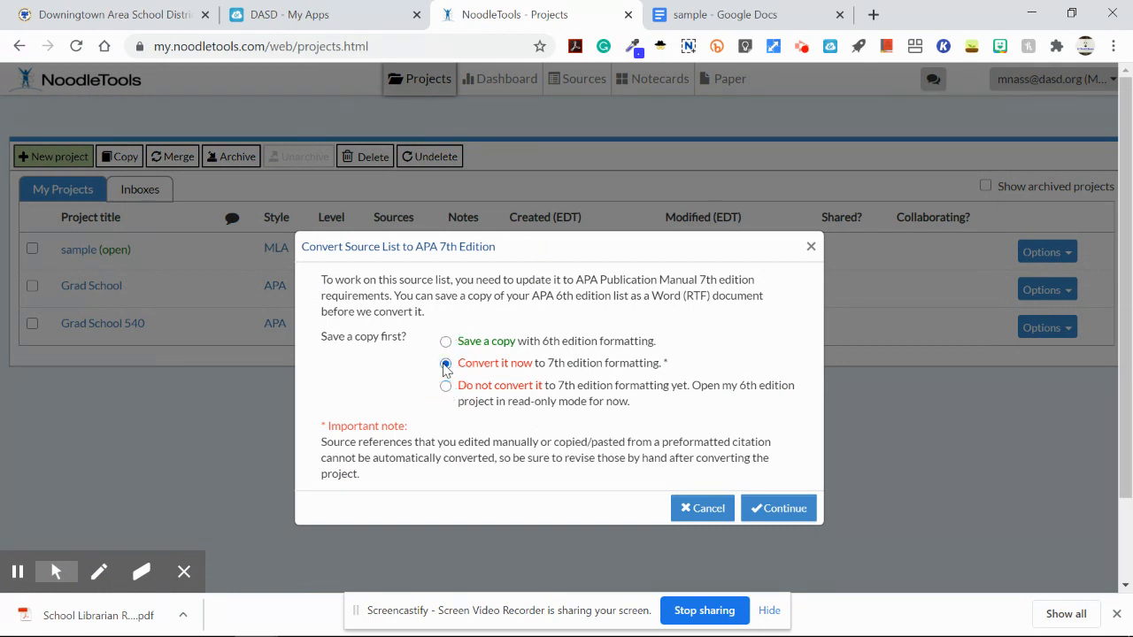
pyautogui.click(775, 506)
pyautogui.click(647, 189)
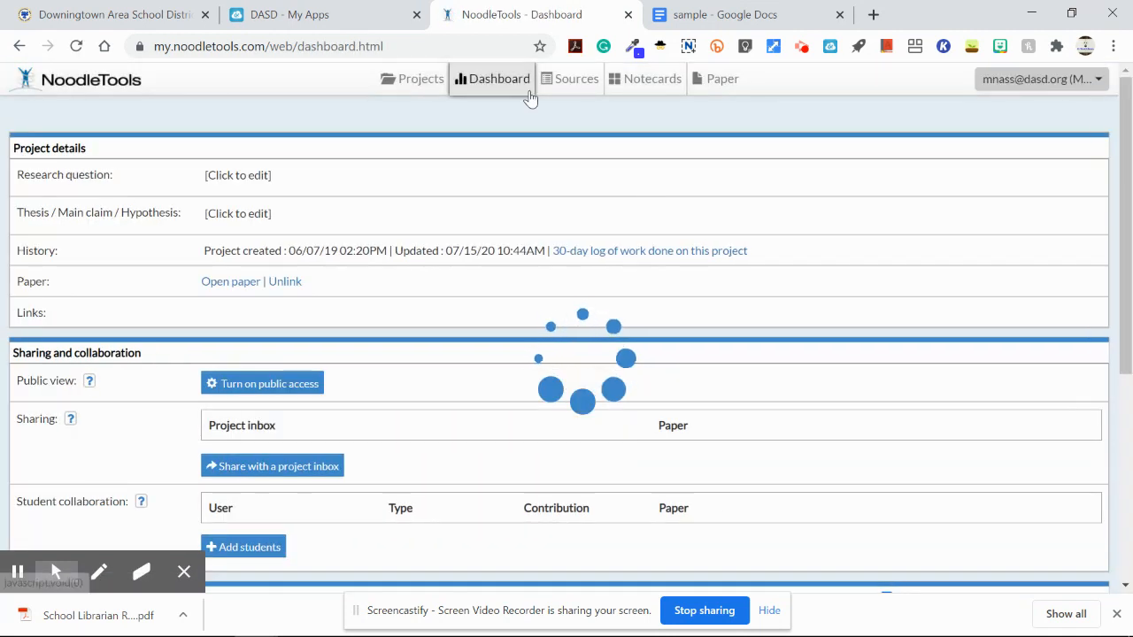
# Step: Open the Grad School project's source list and look through its APA citations
pyautogui.click(579, 92)
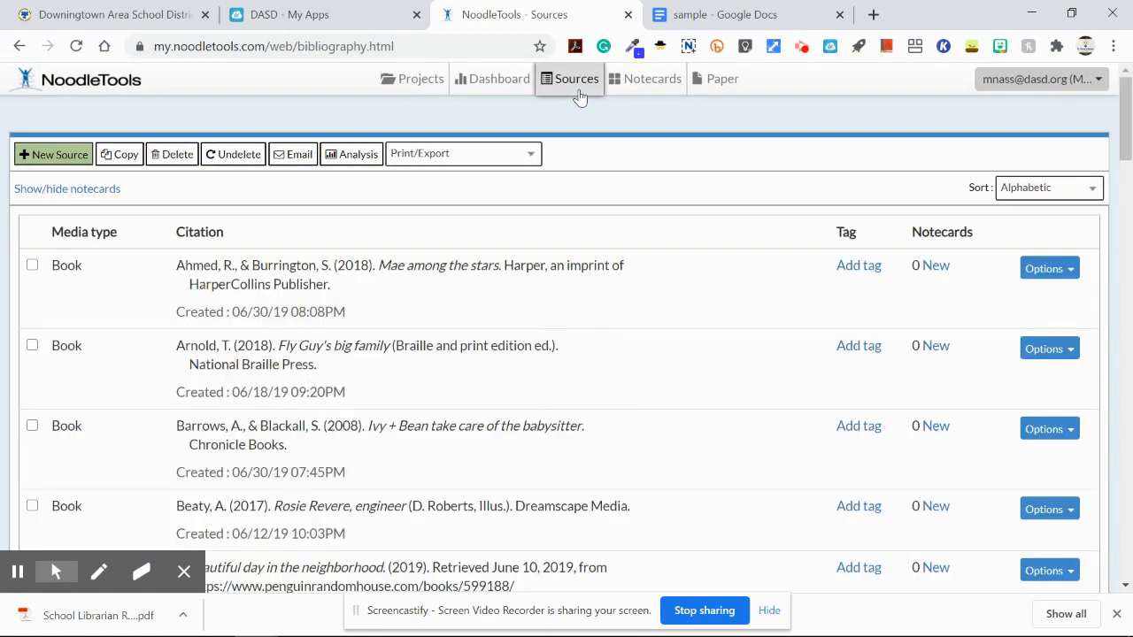
pyautogui.scroll(-5, 459, 406)
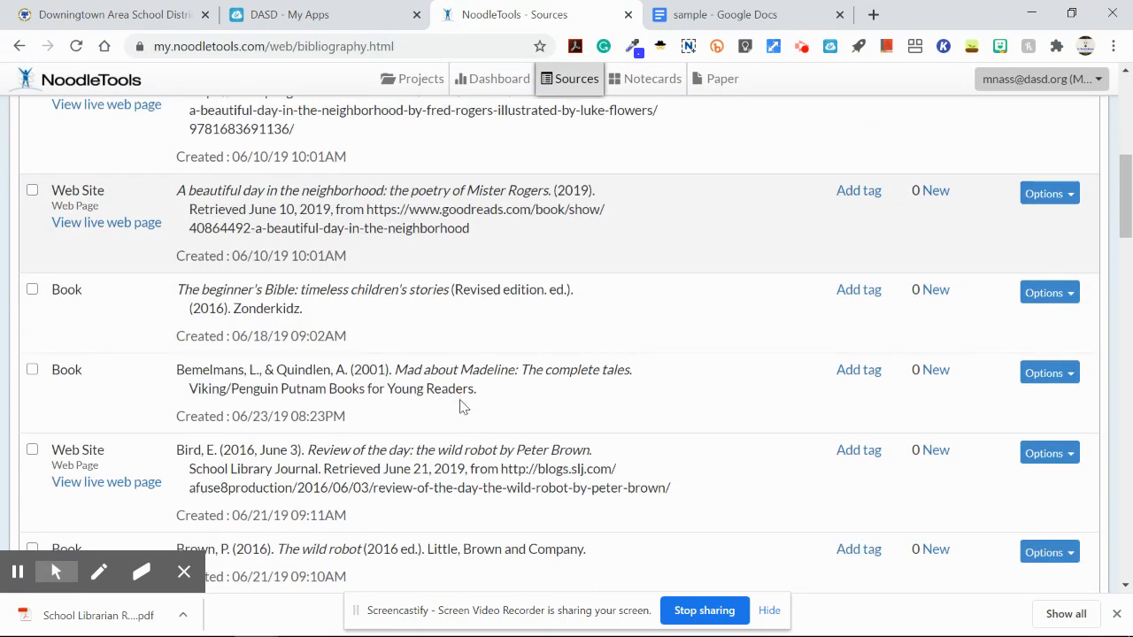
pyautogui.scroll(5, 459, 406)
pyautogui.scroll(-3, 461, 406)
pyautogui.scroll(-10, 461, 406)
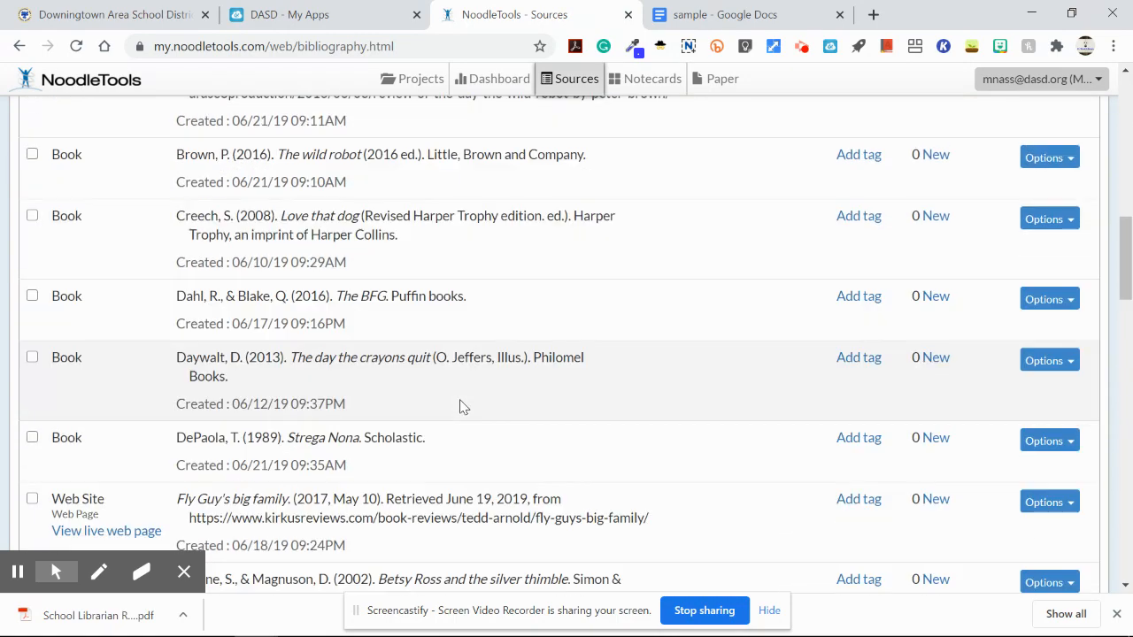
pyautogui.scroll(-9, 461, 406)
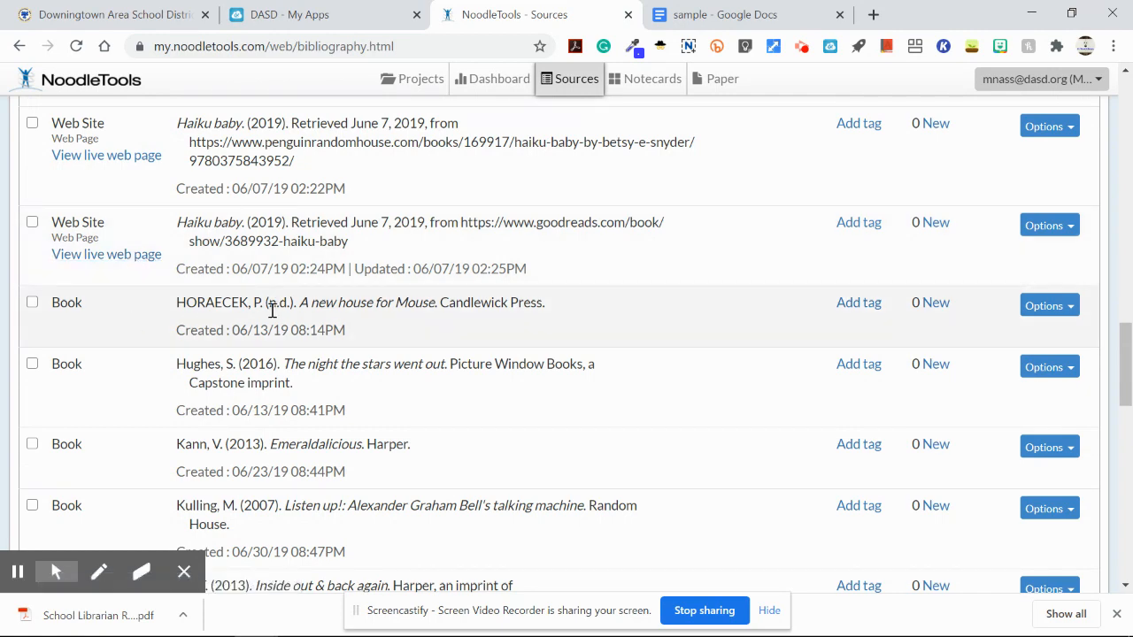
pyautogui.scroll(20, 273, 310)
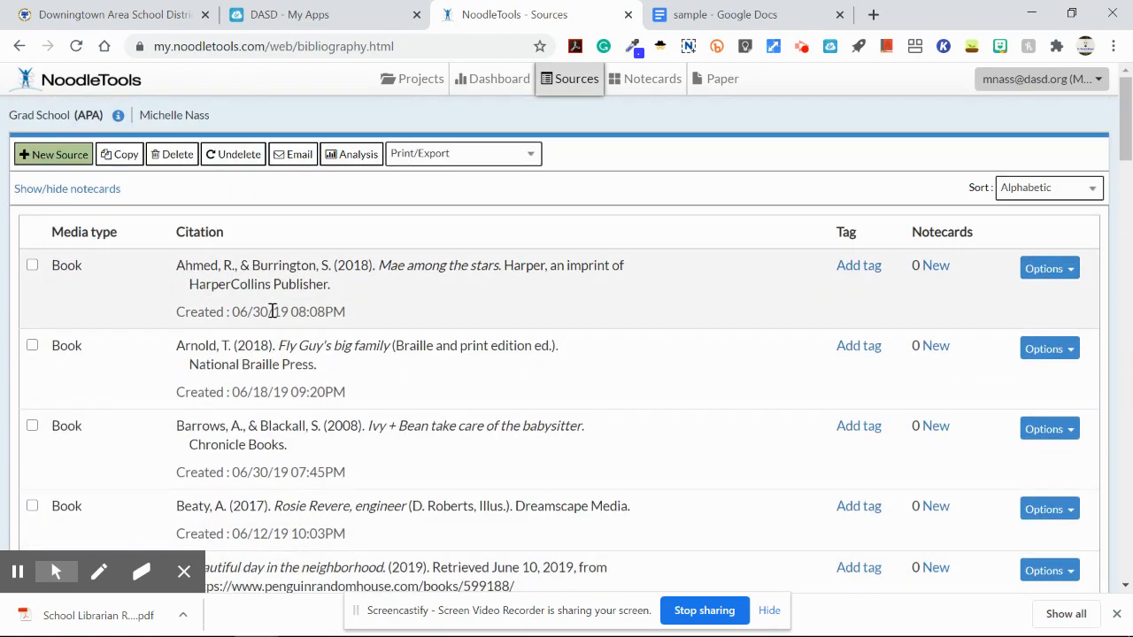
# Step: Open the APA in-text citation guide for the book "Mae among the stars" and read through its example and rules
pyautogui.click(1050, 269)
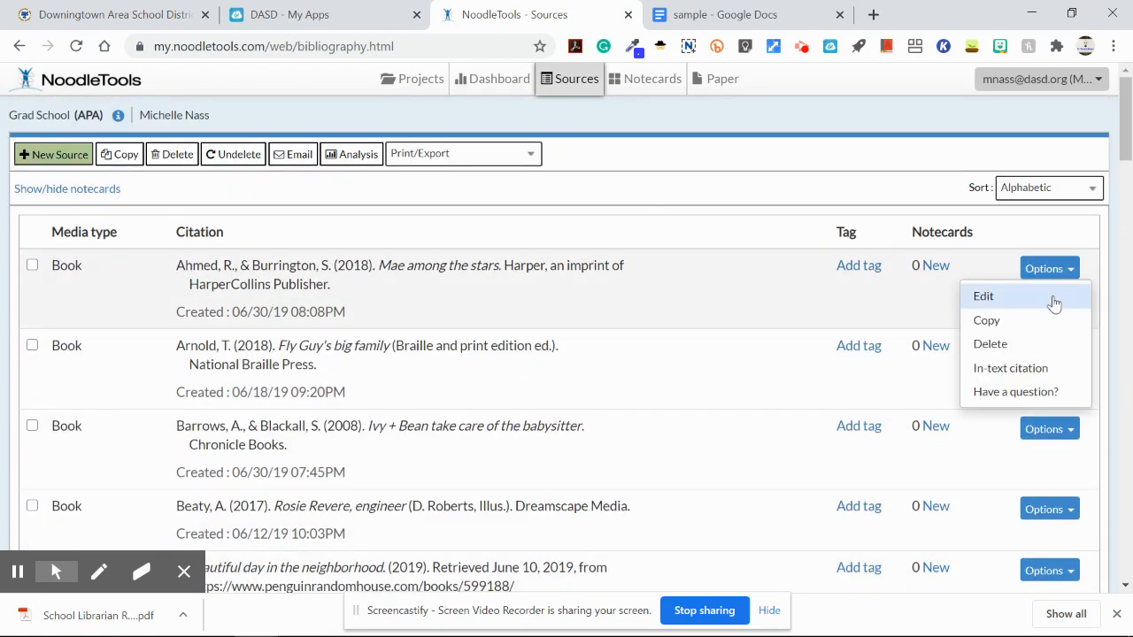
pyautogui.click(1058, 372)
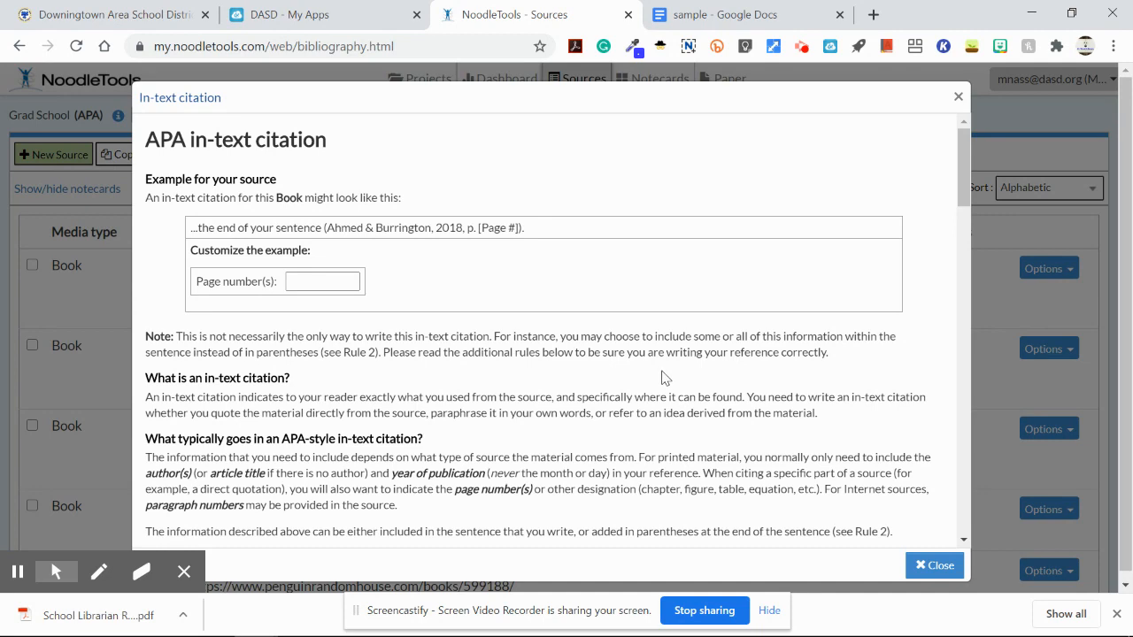
pyautogui.scroll(-2, 665, 376)
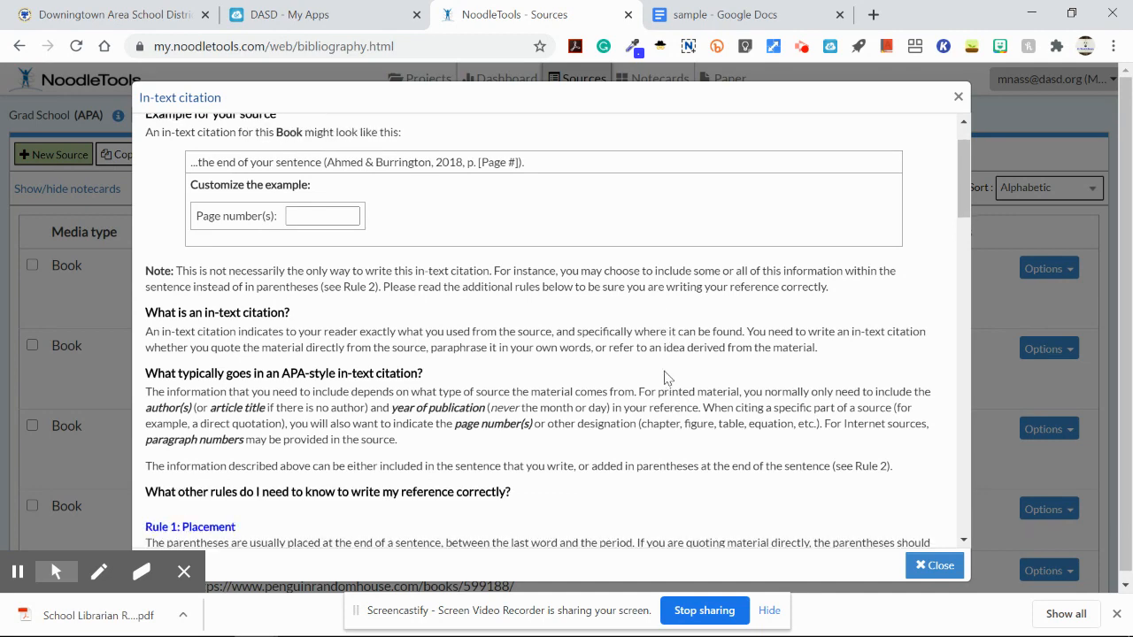
pyautogui.scroll(-3, 666, 372)
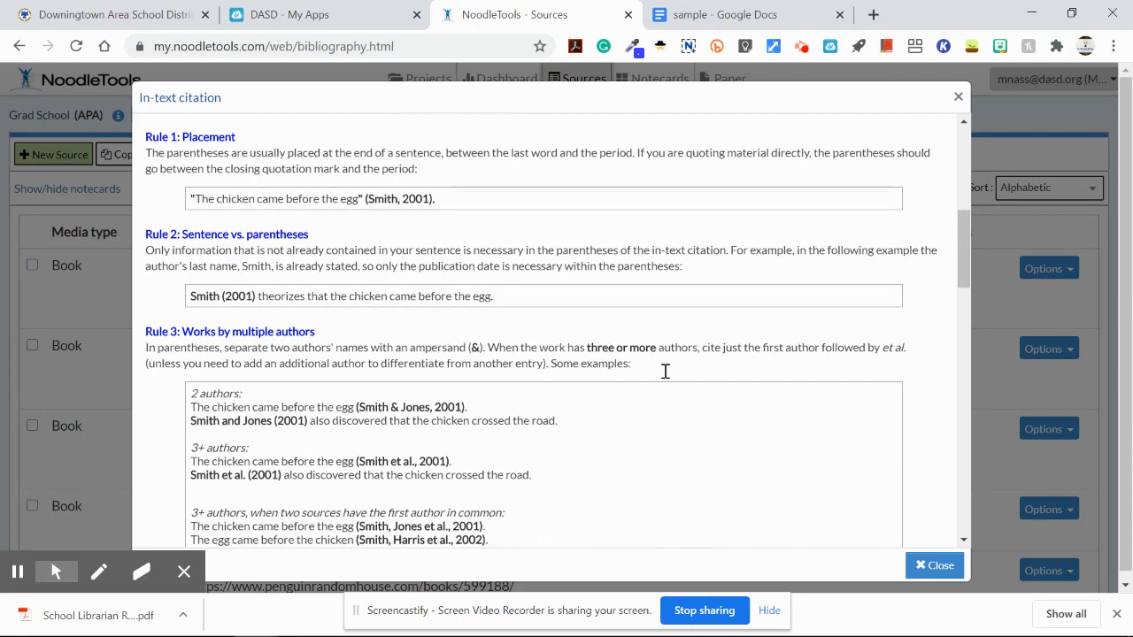
pyautogui.scroll(-1, 666, 372)
pyautogui.scroll(-2, 666, 372)
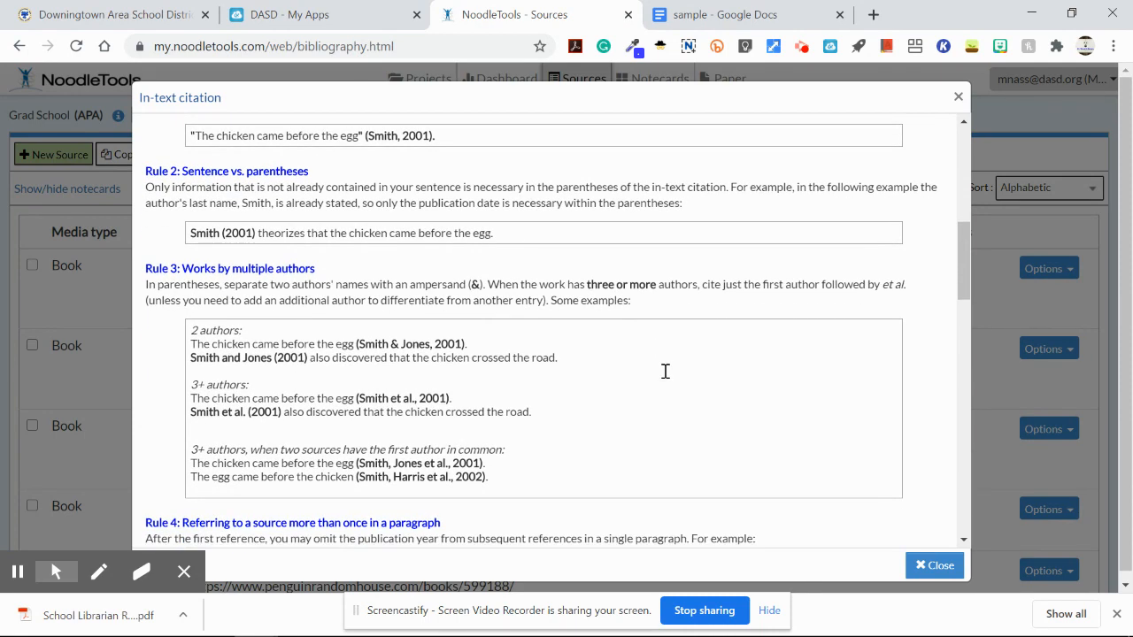
pyautogui.scroll(-3, 666, 378)
pyautogui.scroll(-4, 666, 373)
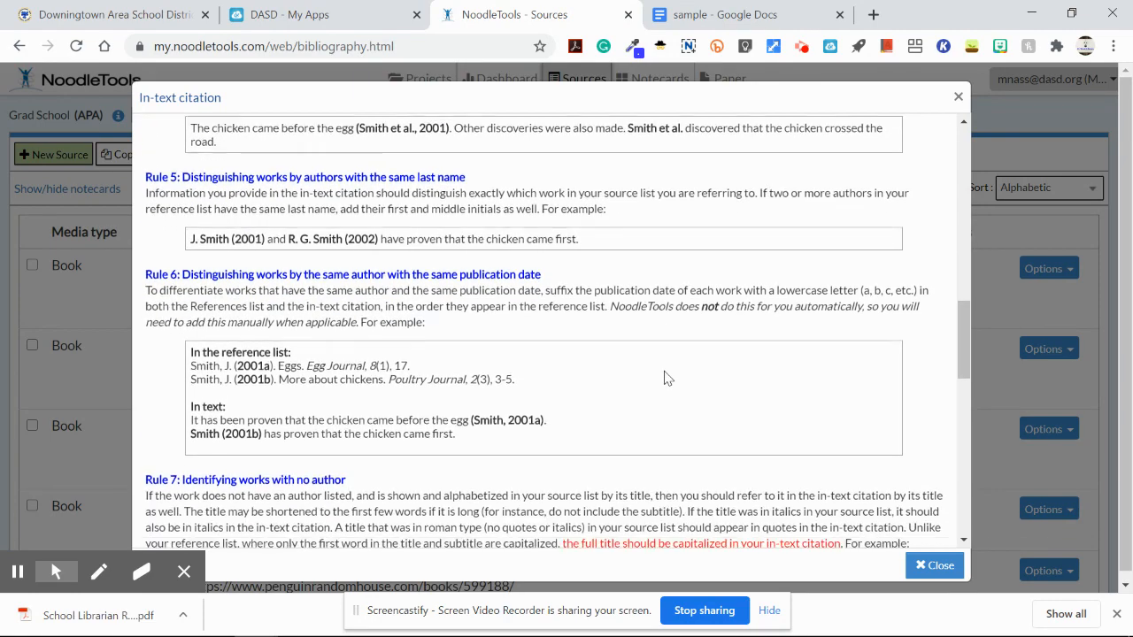
pyautogui.scroll(-2, 667, 378)
pyautogui.scroll(-5, 668, 378)
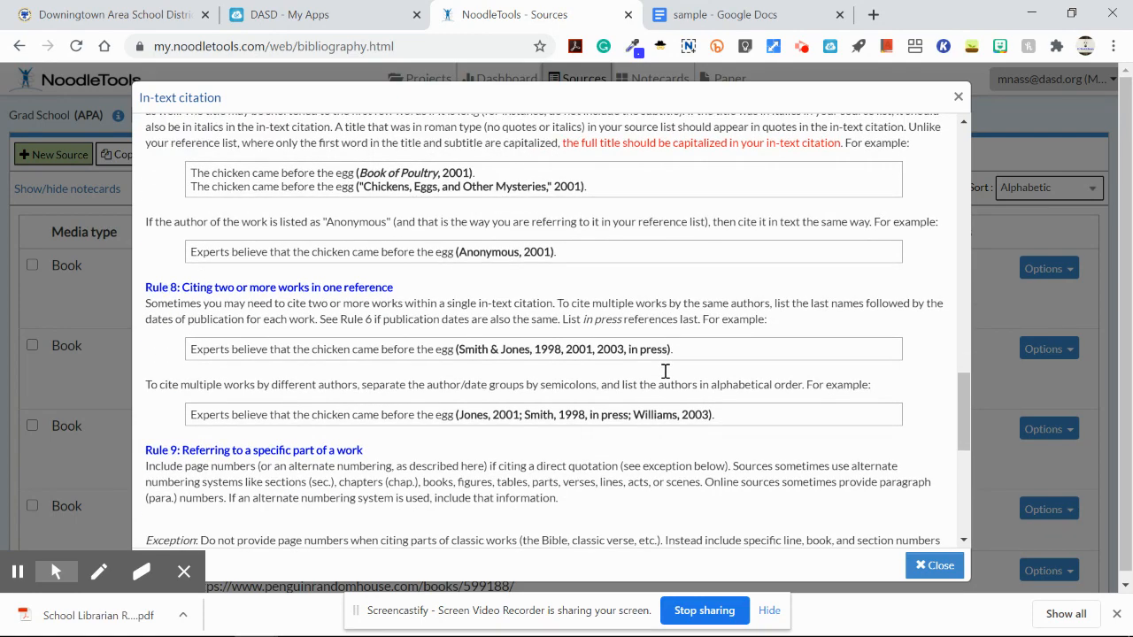
pyautogui.scroll(-7, 665, 371)
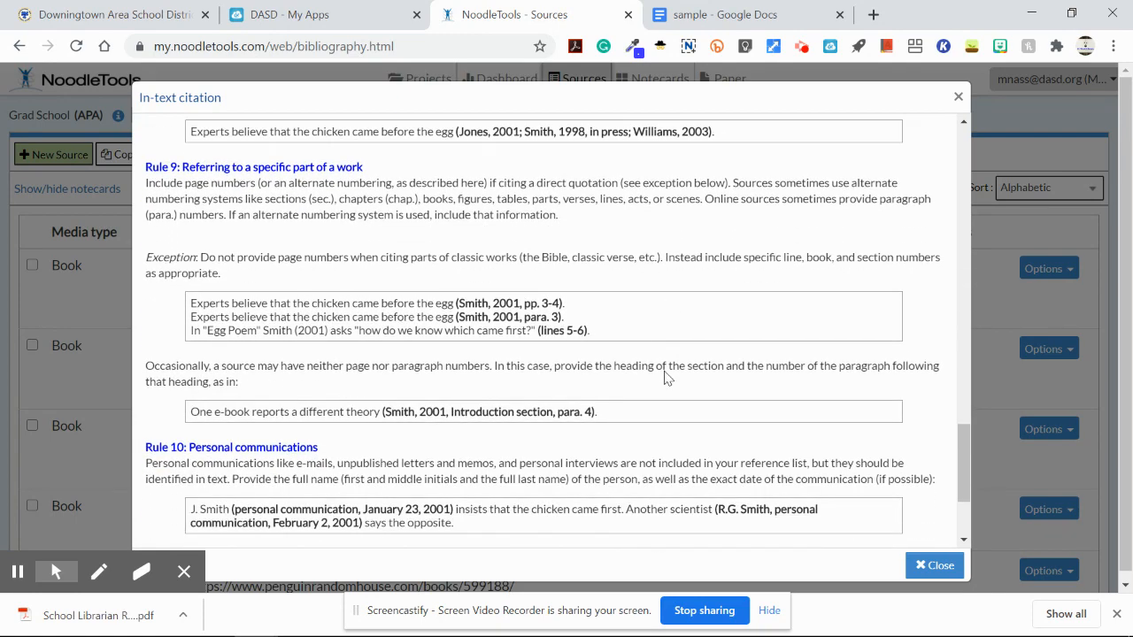
pyautogui.scroll(20, 668, 378)
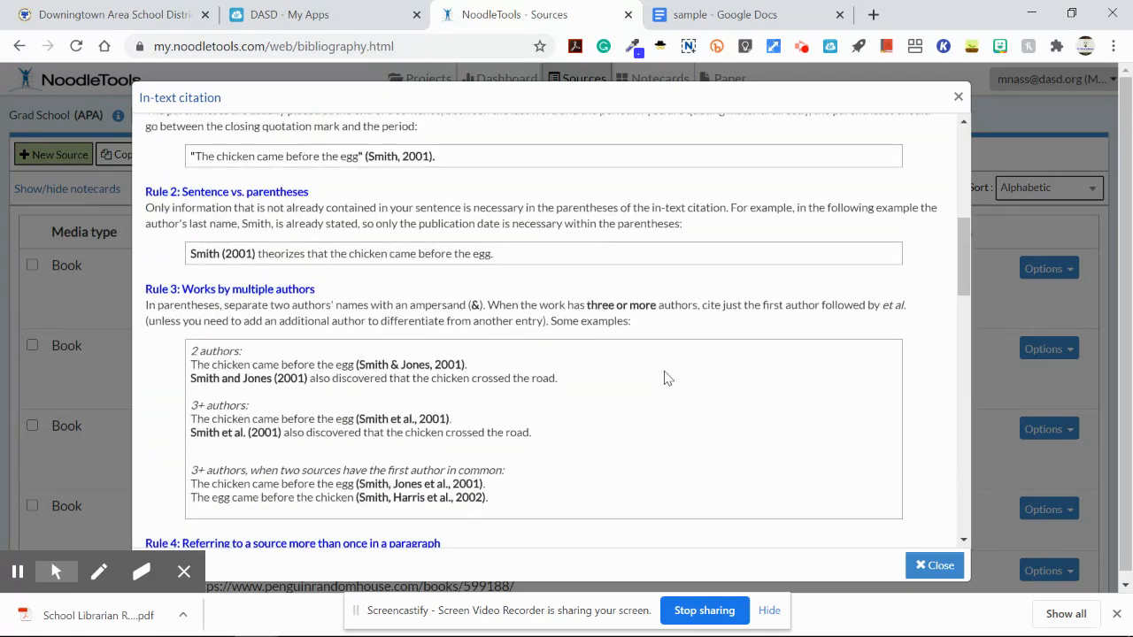
# Step: Return to the page number example in the APA in-text citation guide and close the guide
pyautogui.scroll(5, 668, 378)
pyautogui.click(318, 279)
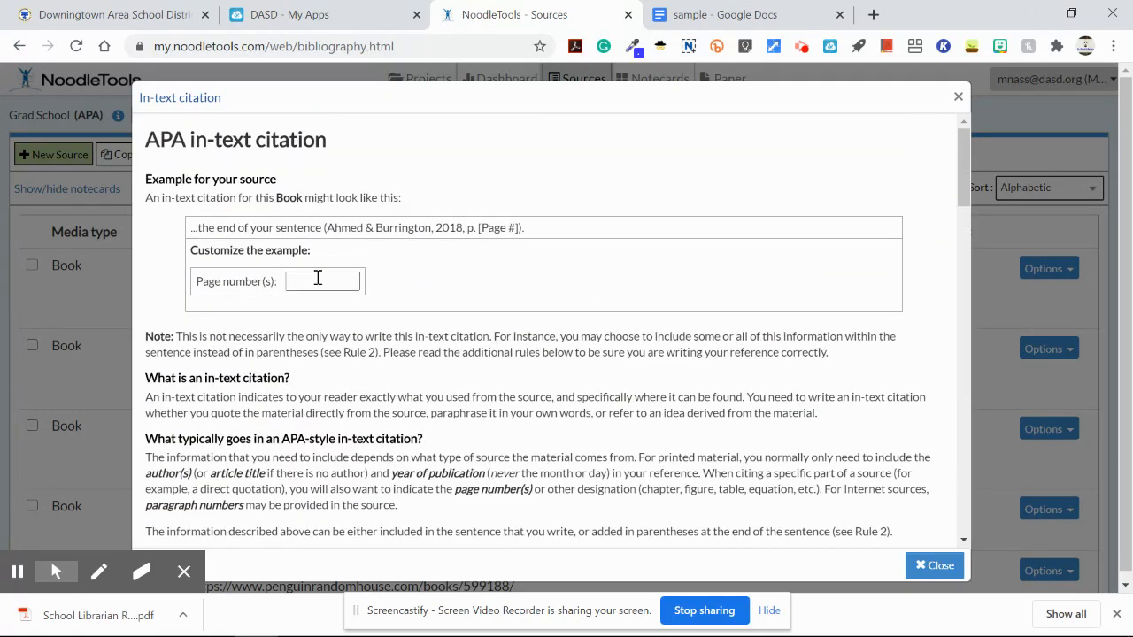
pyautogui.click(959, 95)
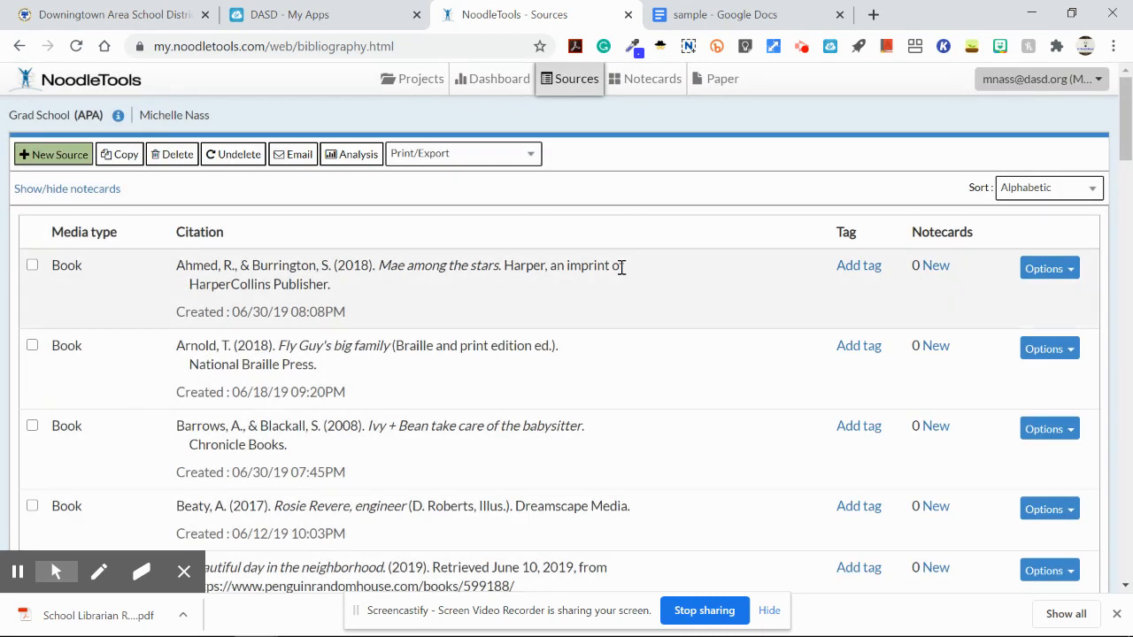
# Step: Create a notecard titled "sample" in the Grad School project and assign it the source "Mae among the stars"
pyautogui.click(640, 88)
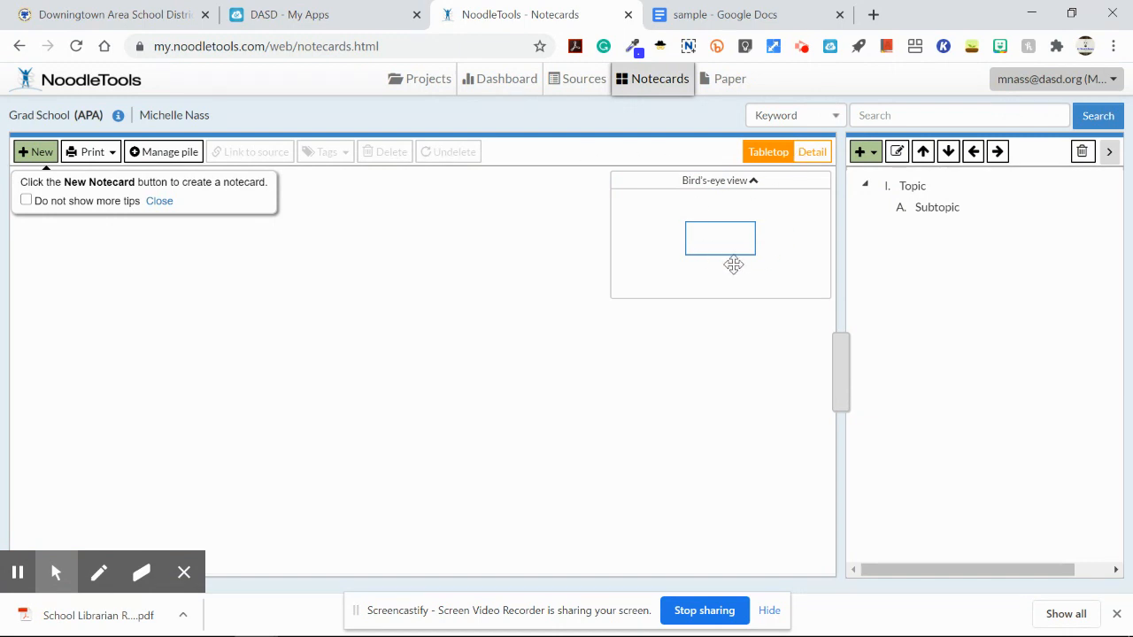
pyautogui.click(44, 156)
pyautogui.write('sample')
pyautogui.click(248, 165)
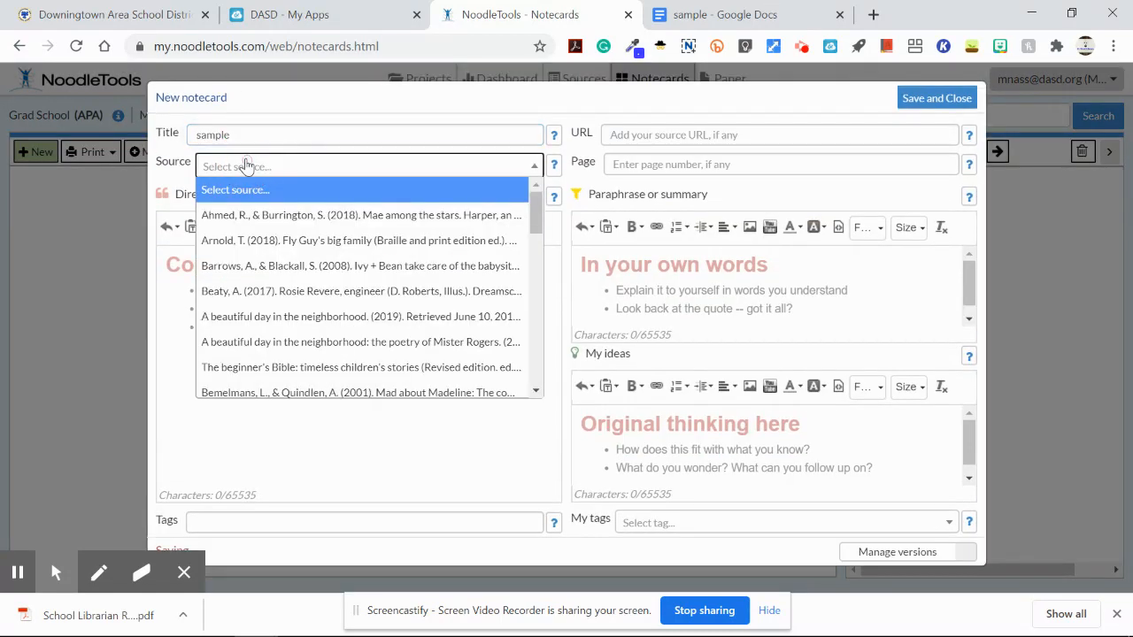
pyautogui.click(257, 215)
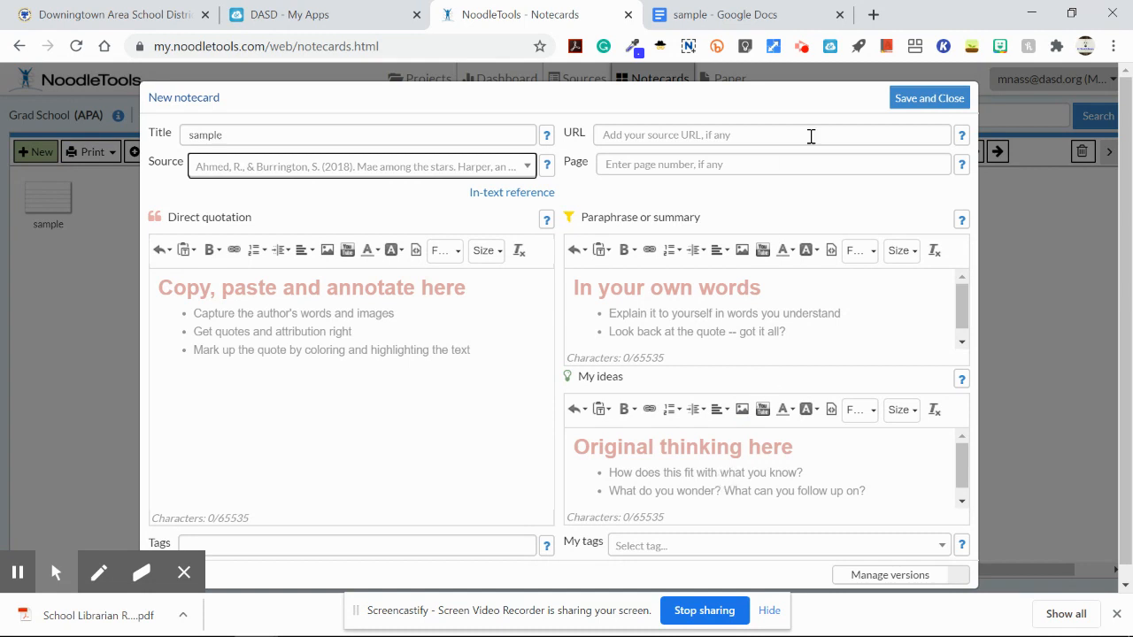
# Step: Enter "sample" as the notecard's direct quotation and save and close the notecard
pyautogui.click(812, 154)
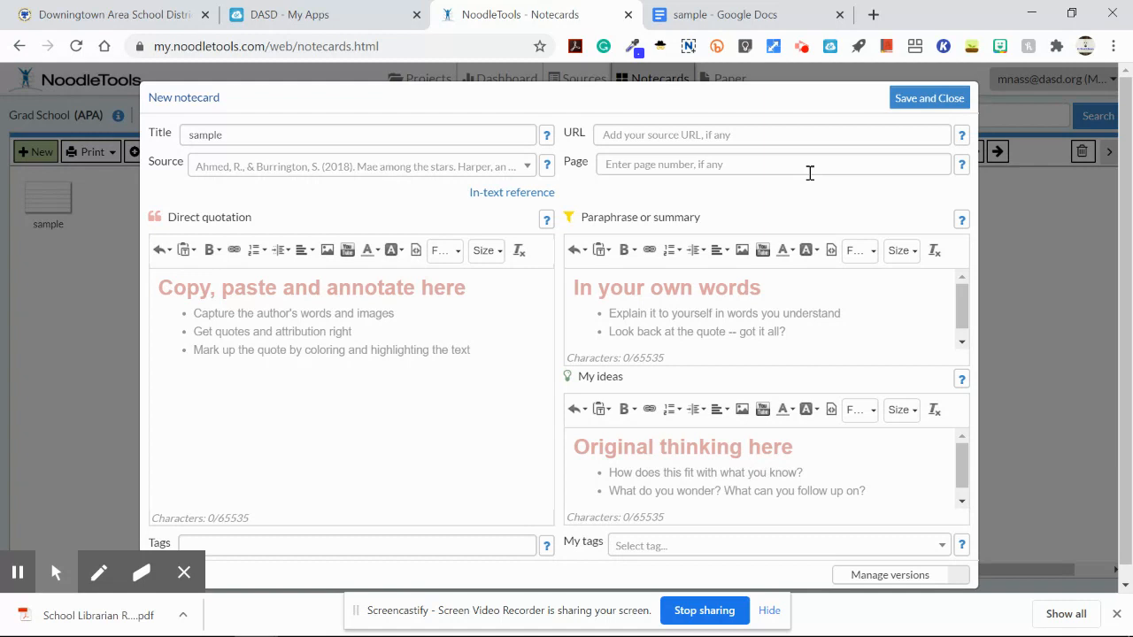
pyautogui.click(496, 322)
pyautogui.write('sample')
pyautogui.click(948, 98)
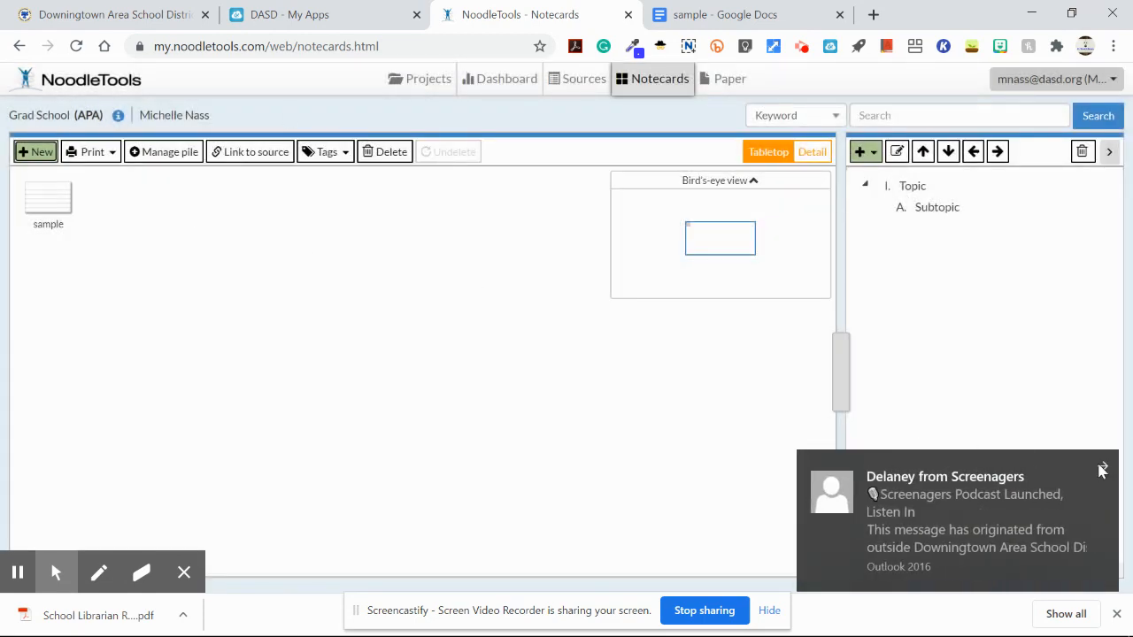
pyautogui.click(1103, 468)
# Step: Move the sample notecard to the middle of the tabletop and try out the bird's-eye view navigation
pyautogui.moveTo(50, 203)
pyautogui.moveTo(50, 204); pyautogui.dragTo(388, 330)
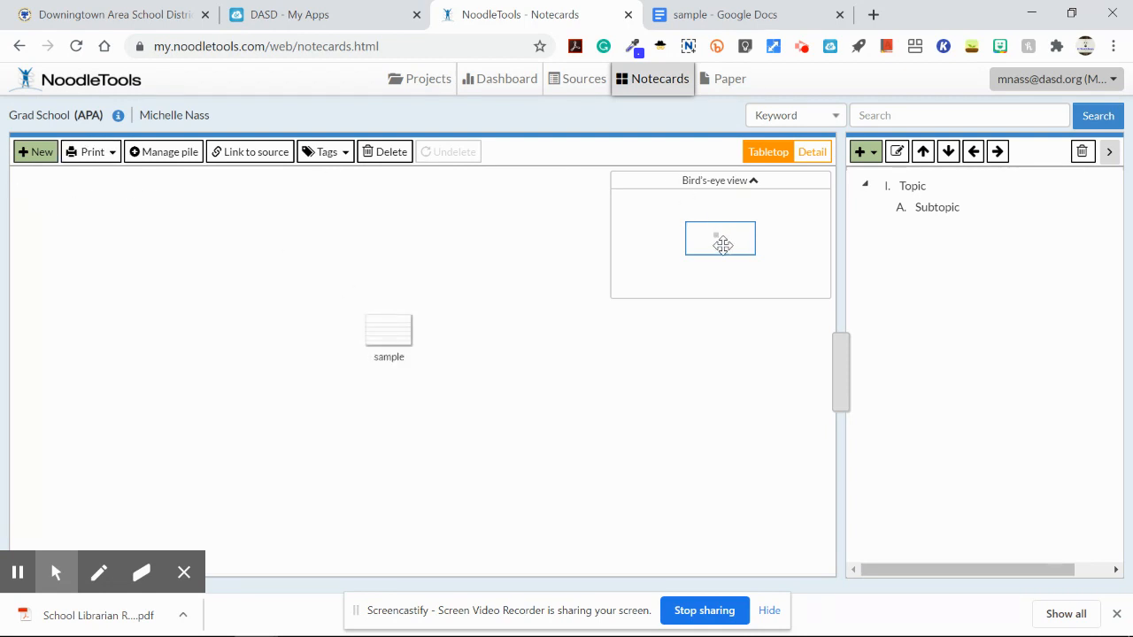
pyautogui.moveTo(696, 246); pyautogui.dragTo(501, 369)
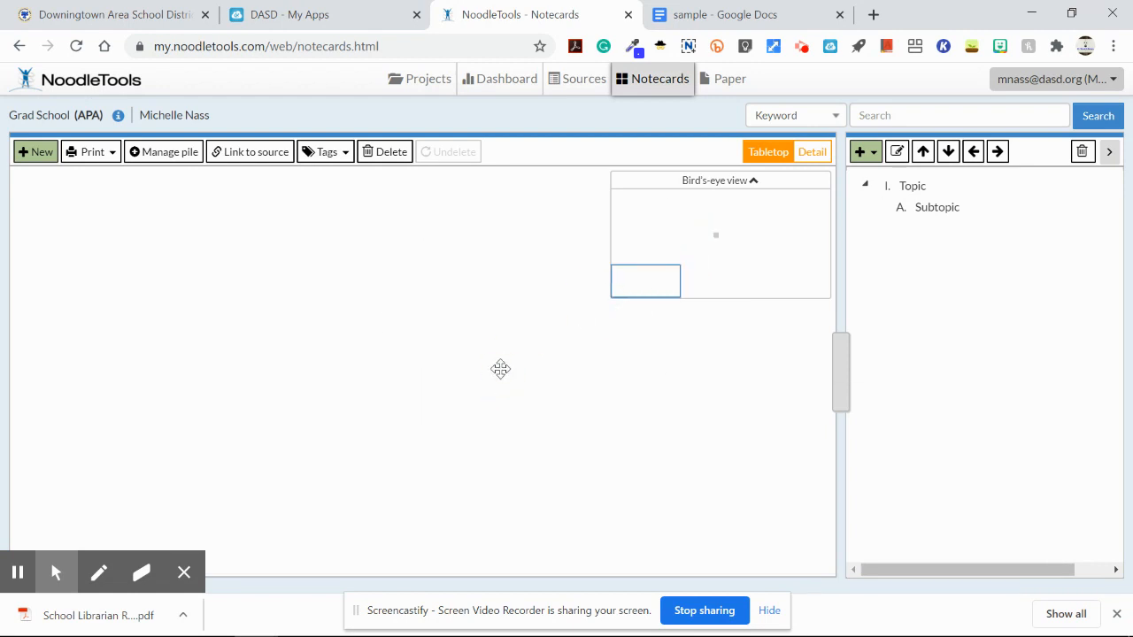
pyautogui.moveTo(650, 289); pyautogui.dragTo(719, 247)
# Step: Apply the orange color tag to the sample notecard and look over the other tag categories
pyautogui.click(435, 335)
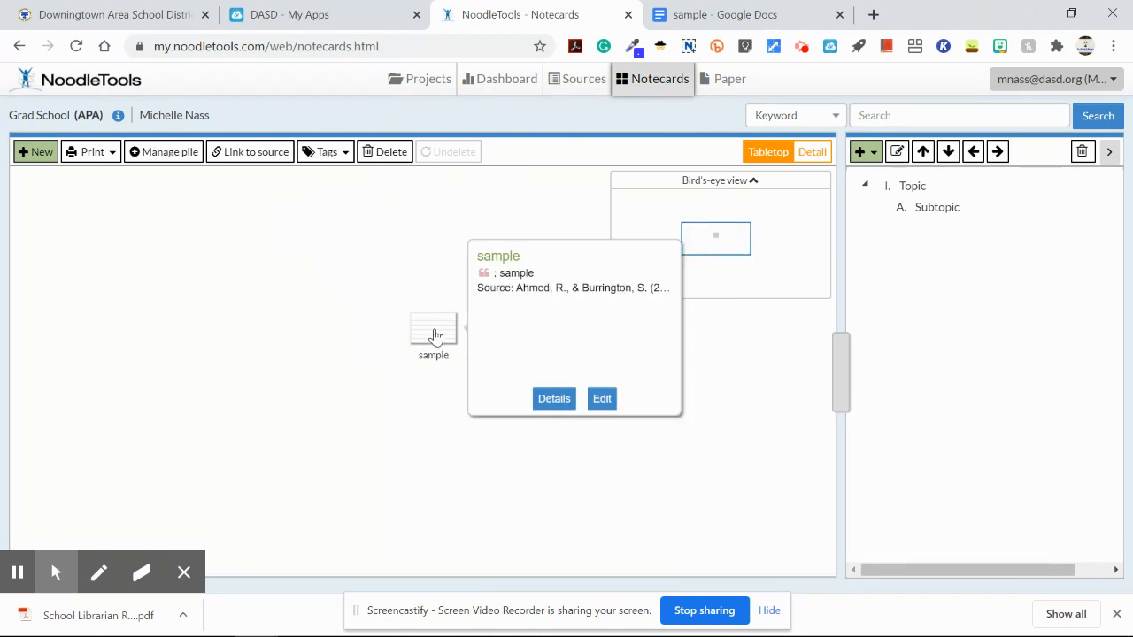
pyautogui.click(435, 334)
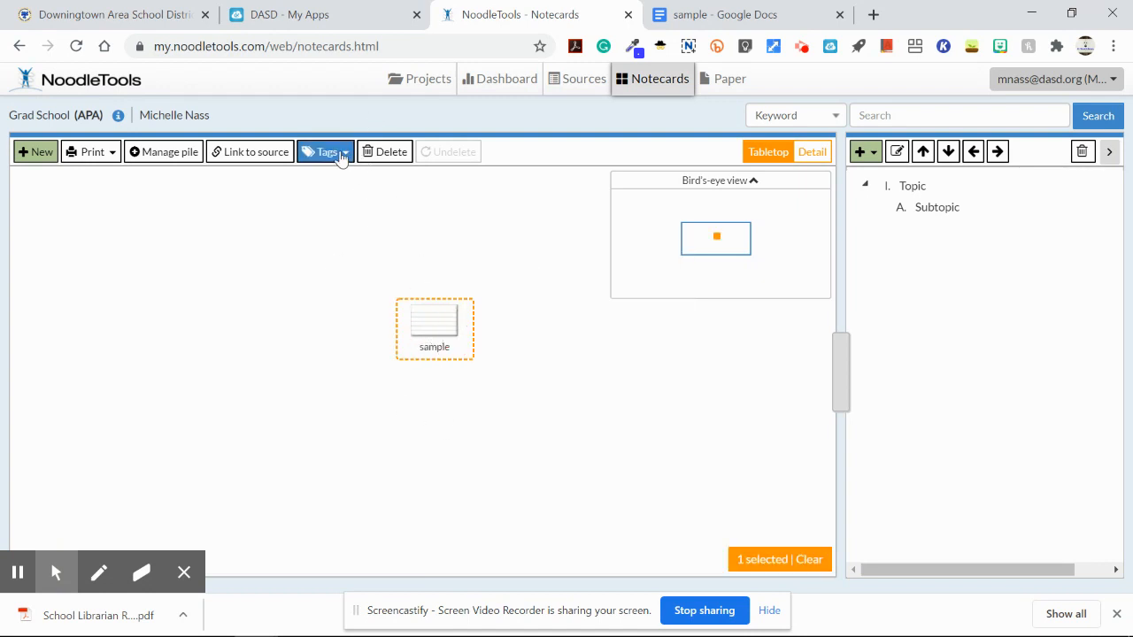
pyautogui.click(340, 152)
pyautogui.moveTo(352, 185)
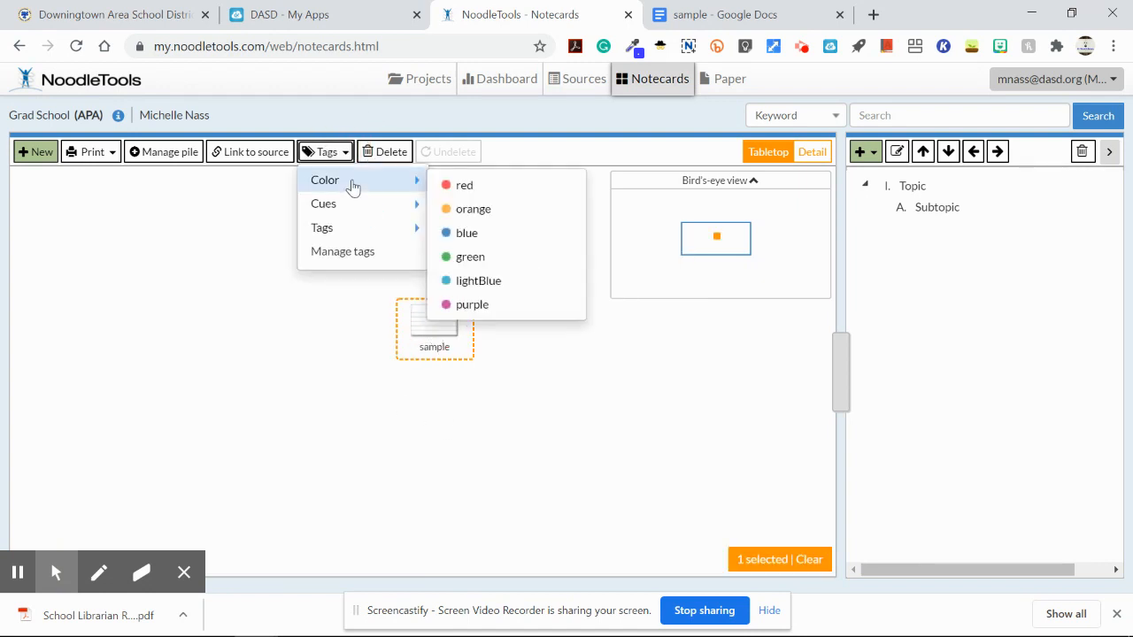
pyautogui.click(526, 217)
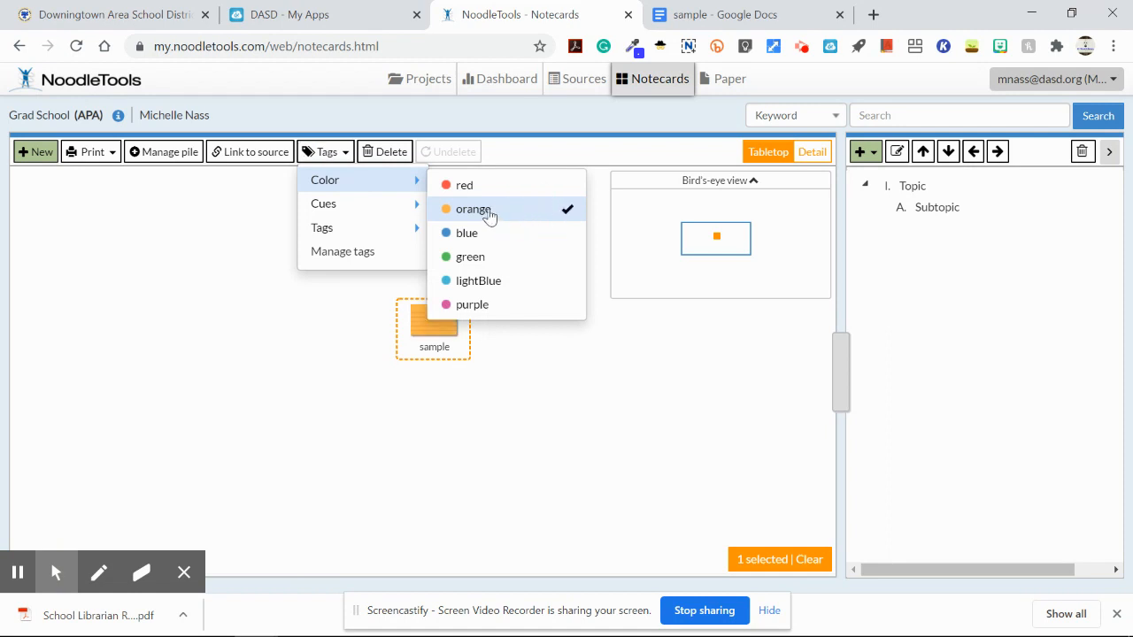
pyautogui.moveTo(383, 214)
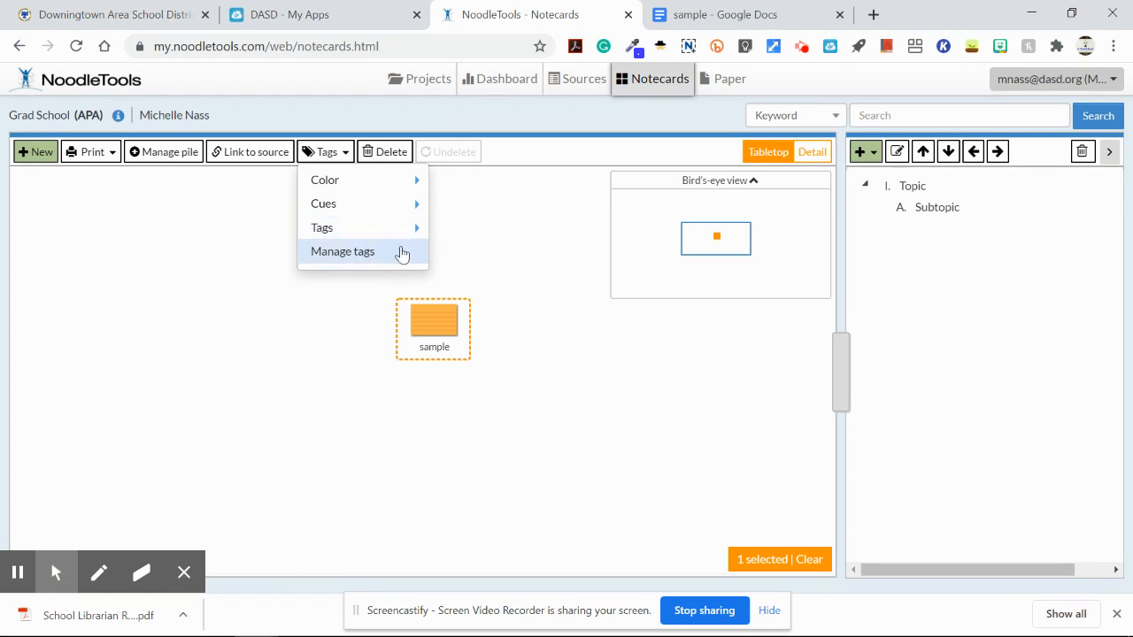
pyautogui.click(609, 382)
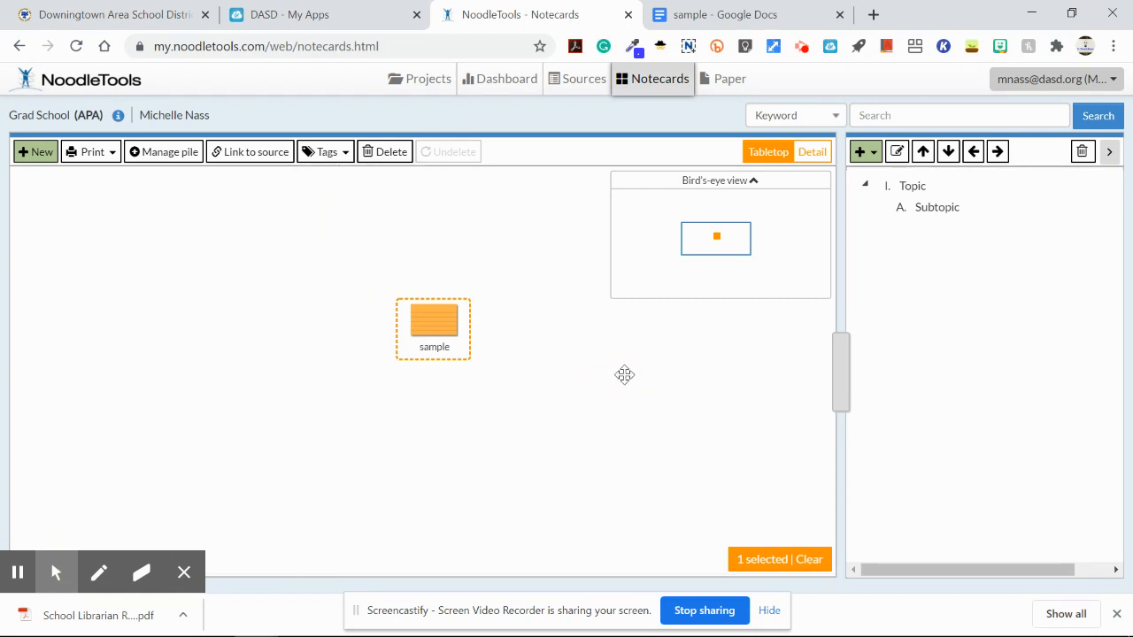
# Step: Rename the outline's topic to "Introduction" and its subtopic to "Attention Getter"
pyautogui.click(1032, 192)
pyautogui.click(1019, 185)
pyautogui.write('Introduction')
pyautogui.click(979, 212)
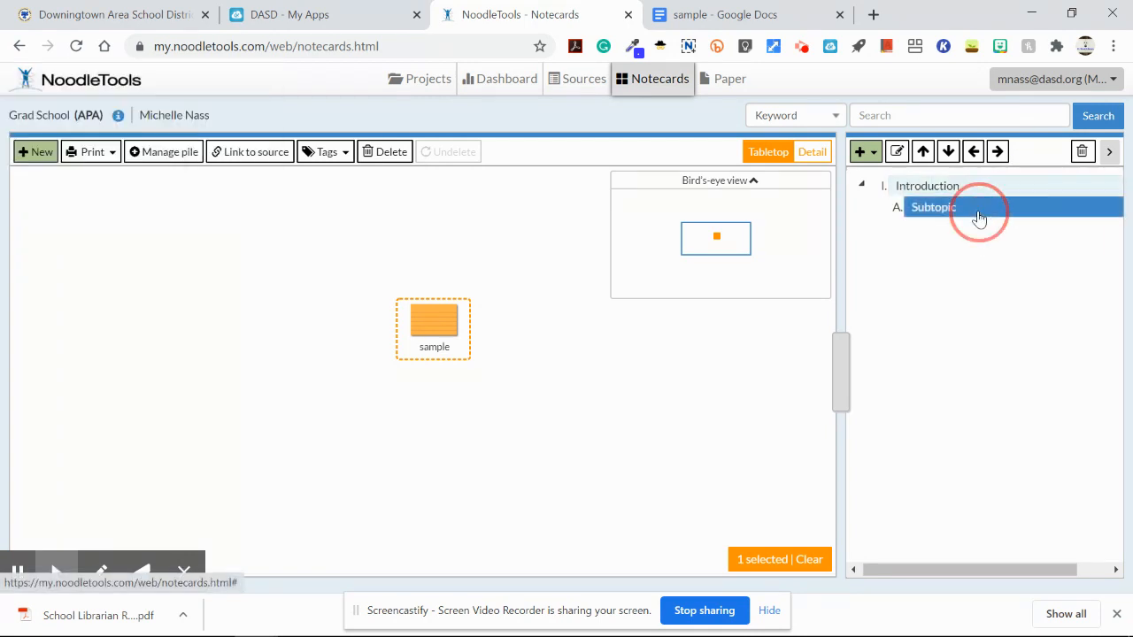
pyautogui.click(979, 217)
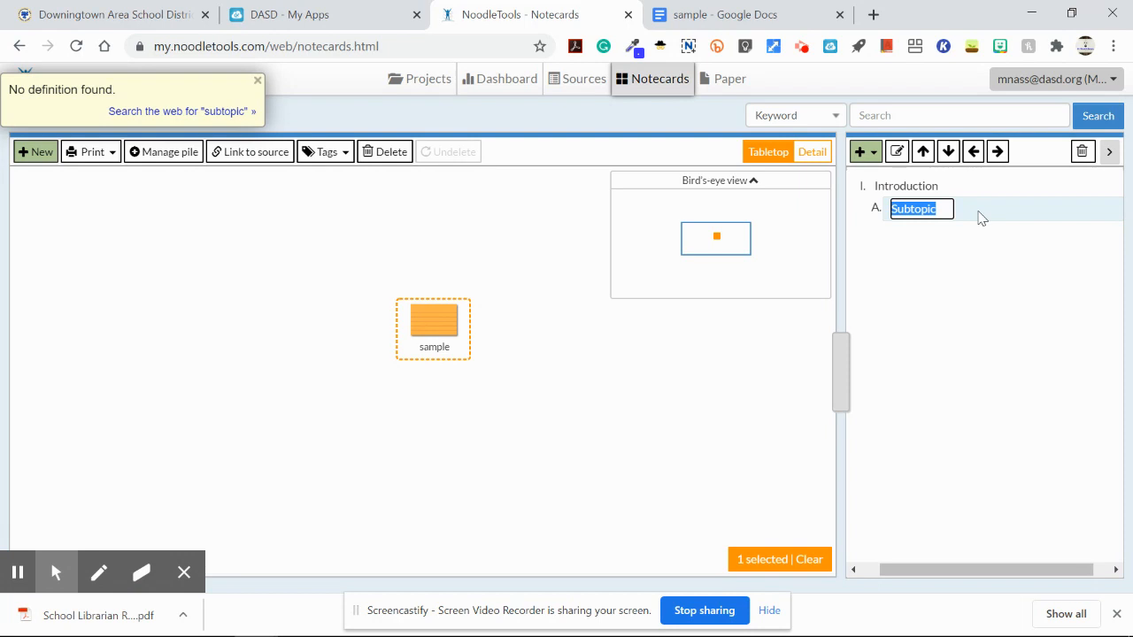
pyautogui.write('Attenti')
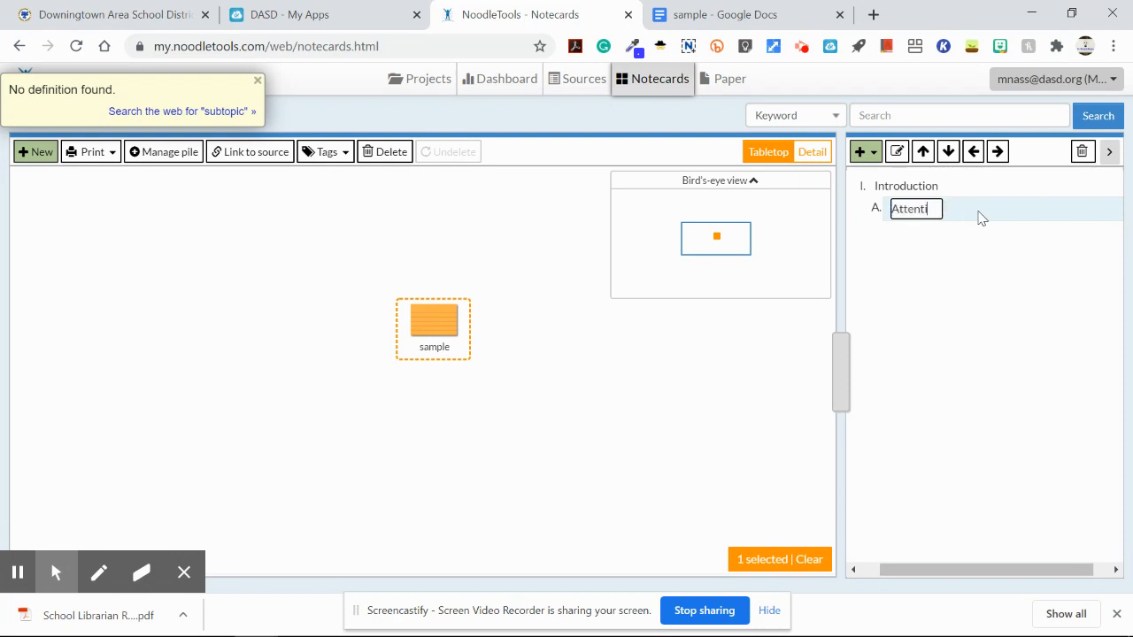
pyautogui.write('on Getter')
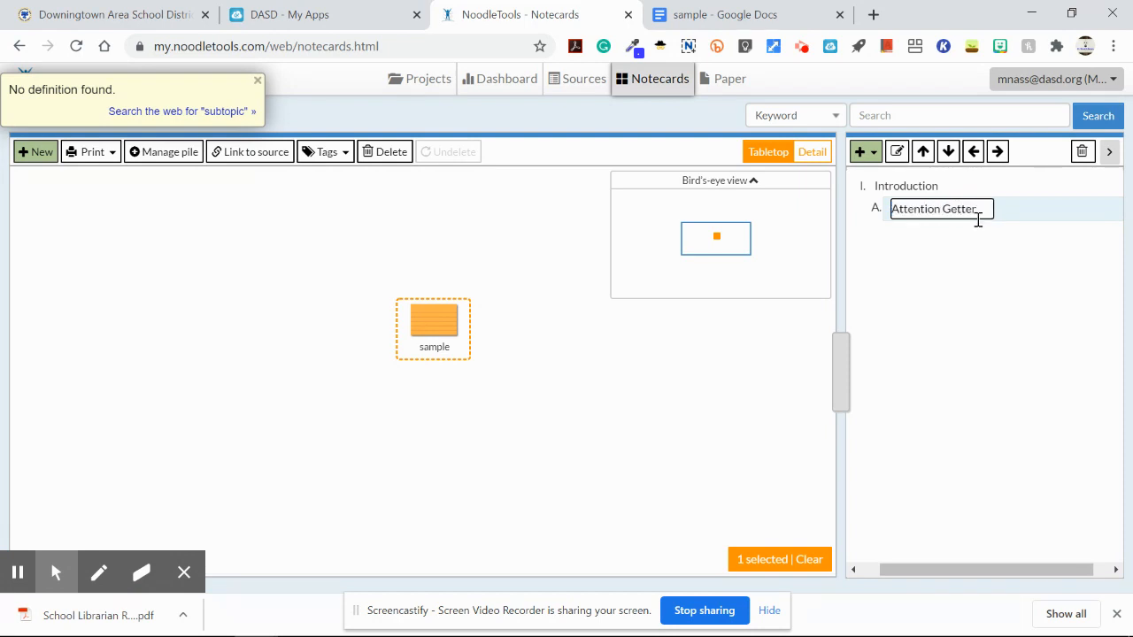
pyautogui.click(978, 255)
# Step: Clear the notecard selection and add the sample notecard to the outline under the Attention Getter subtopic
pyautogui.click(425, 293)
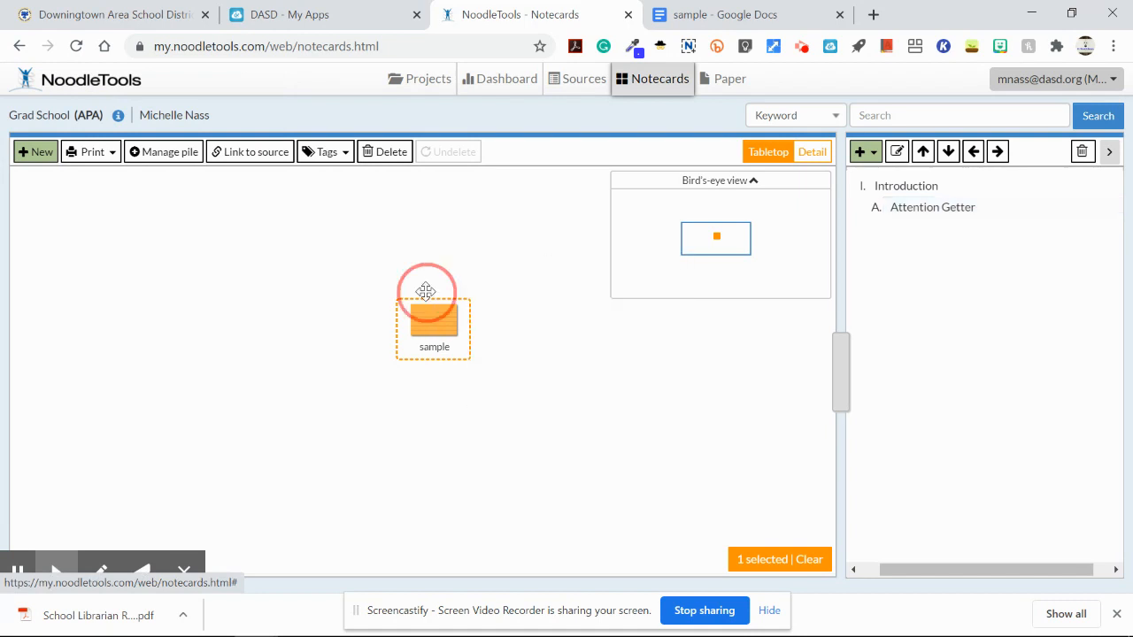
pyautogui.click(436, 329)
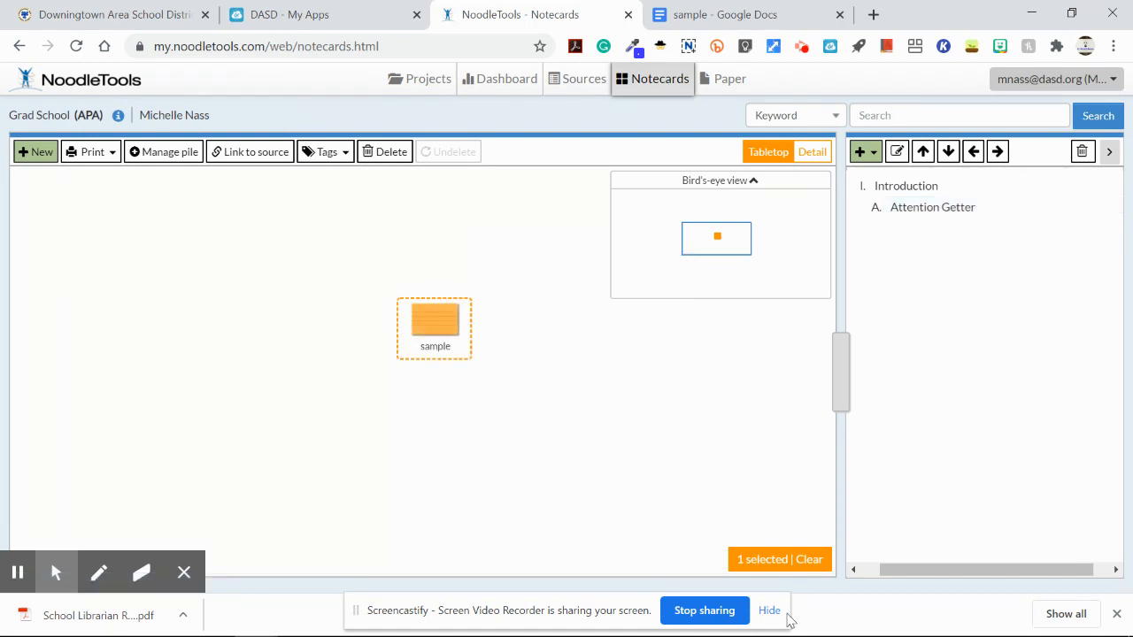
pyautogui.click(817, 559)
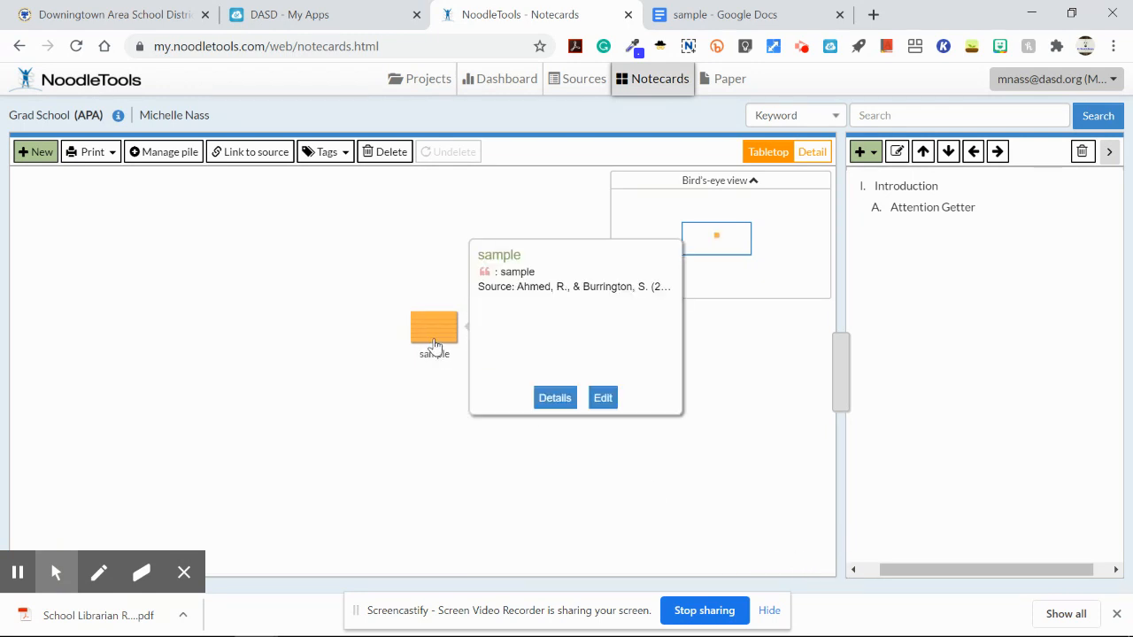
pyautogui.moveTo(430, 337); pyautogui.dragTo(948, 213)
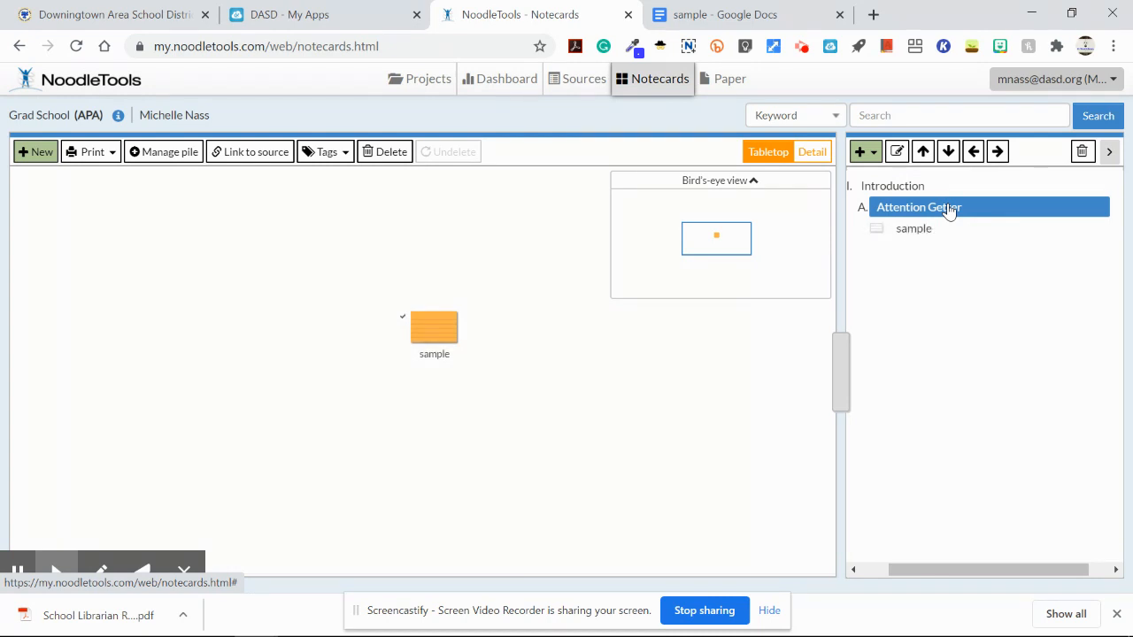
pyautogui.moveTo(416, 330)
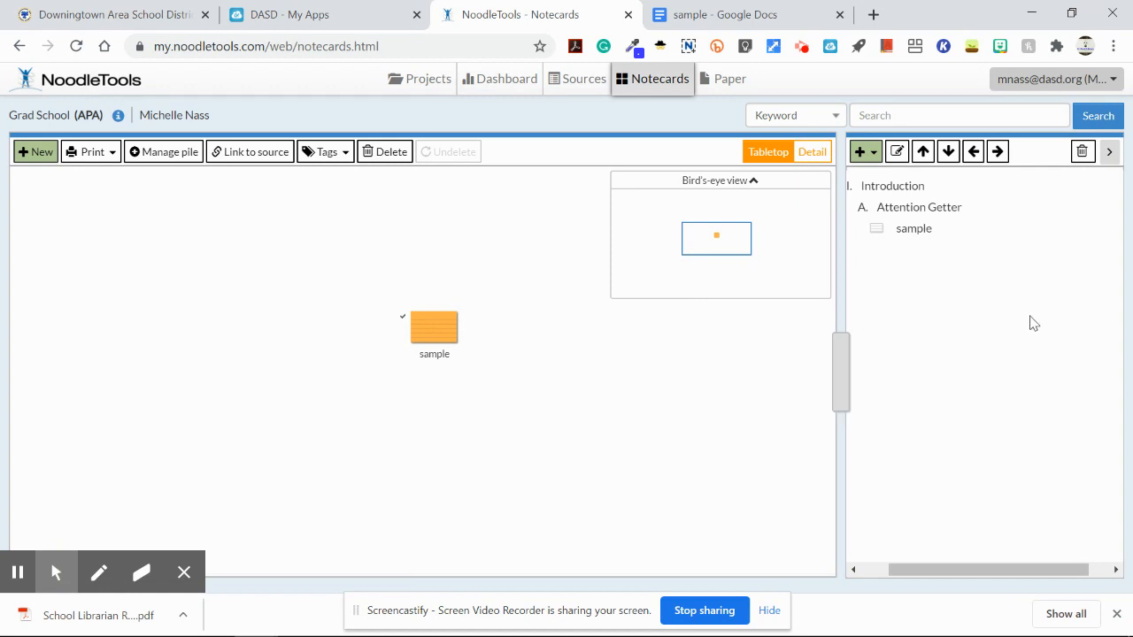
# Step: Open the print and export options for the notecards and outline
pyautogui.click(105, 152)
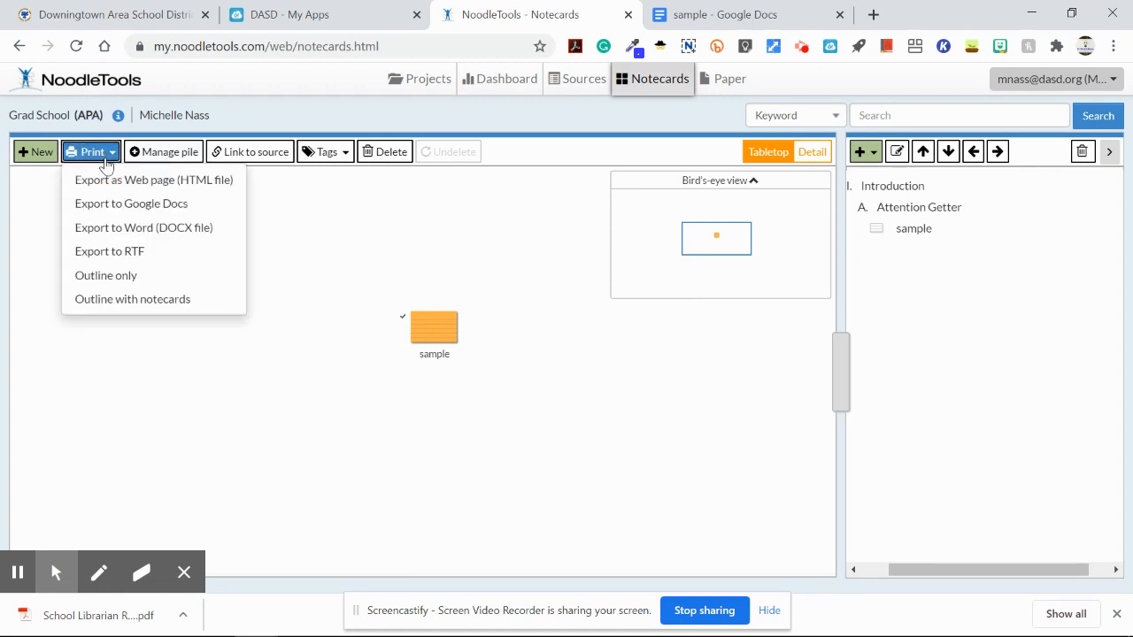